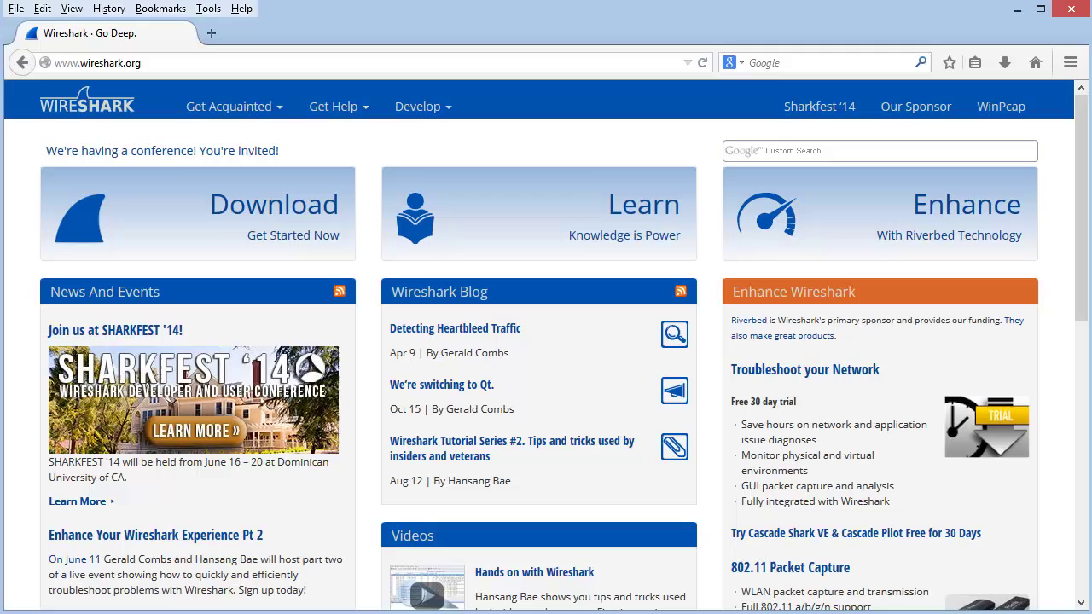
Open wireshark.org's Get Help menu to reach the Bug Tracker.
click(357, 112)
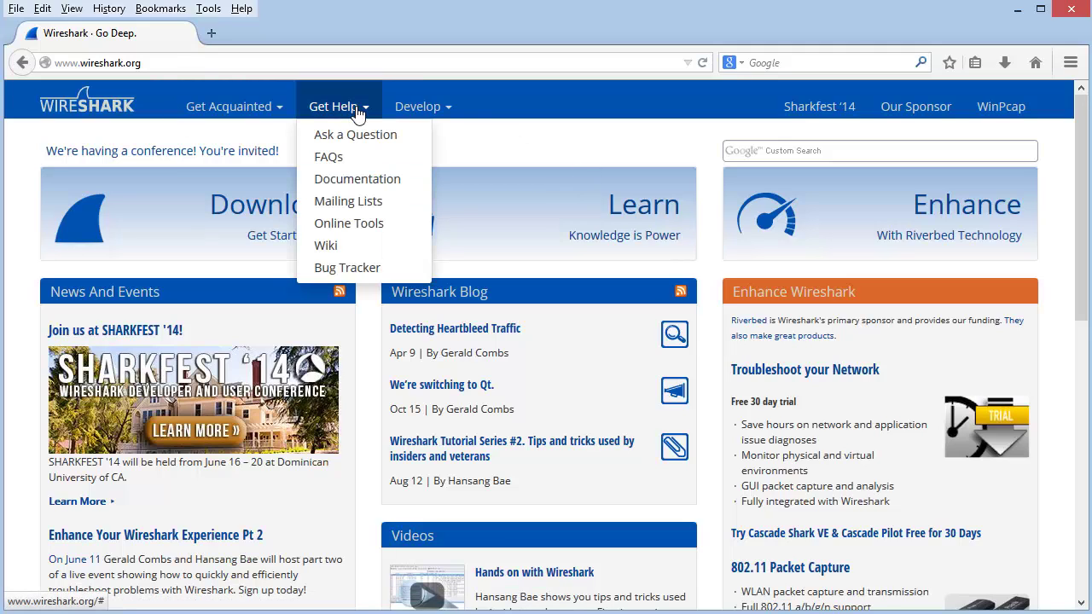
click(355, 268)
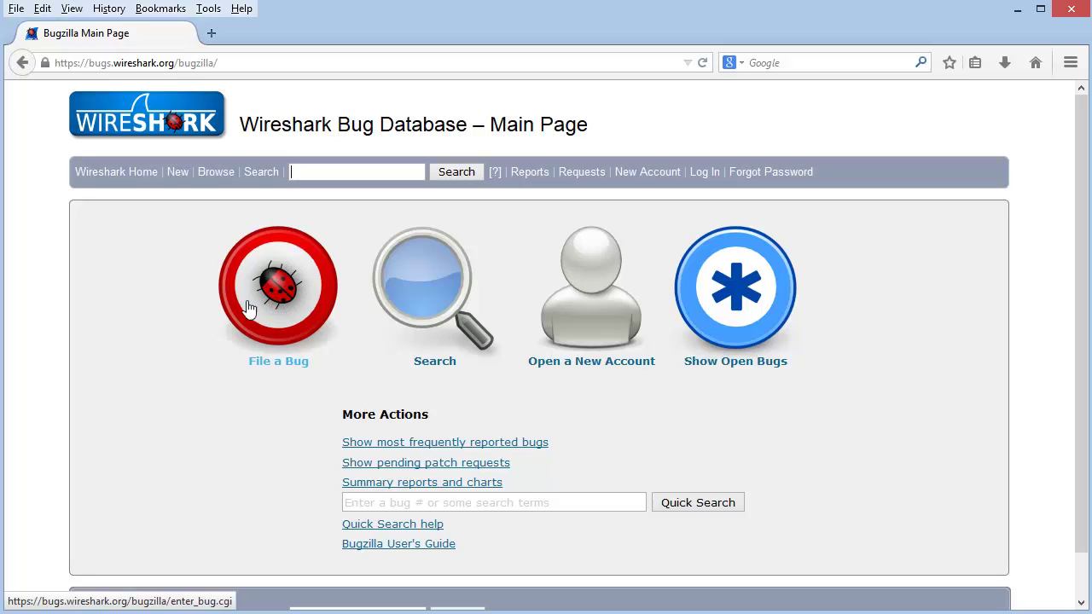
Start filing a bug and log in with the account e-mail and password.
click(281, 296)
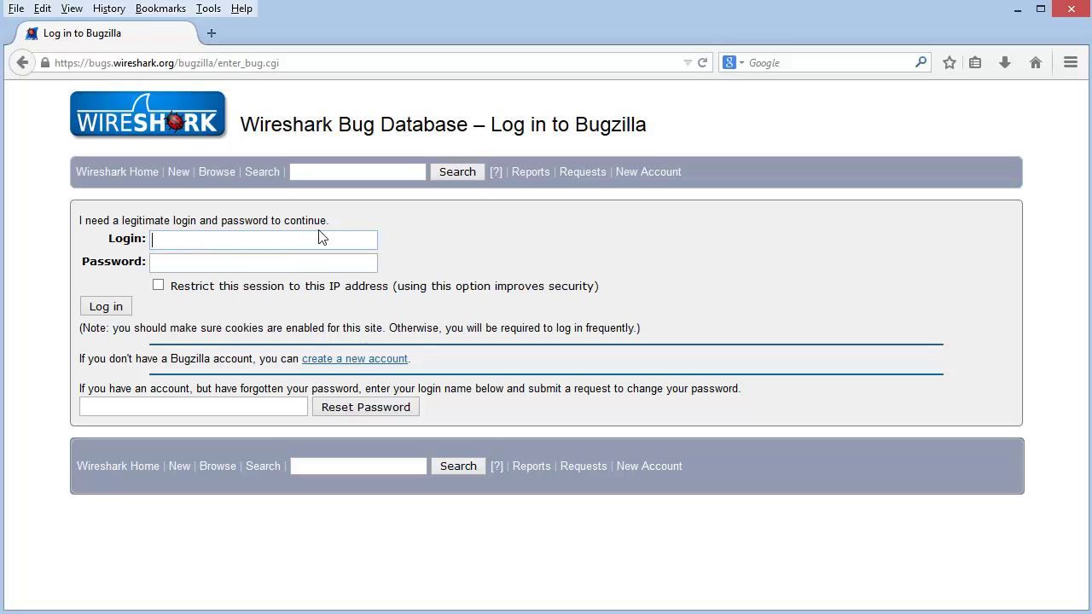
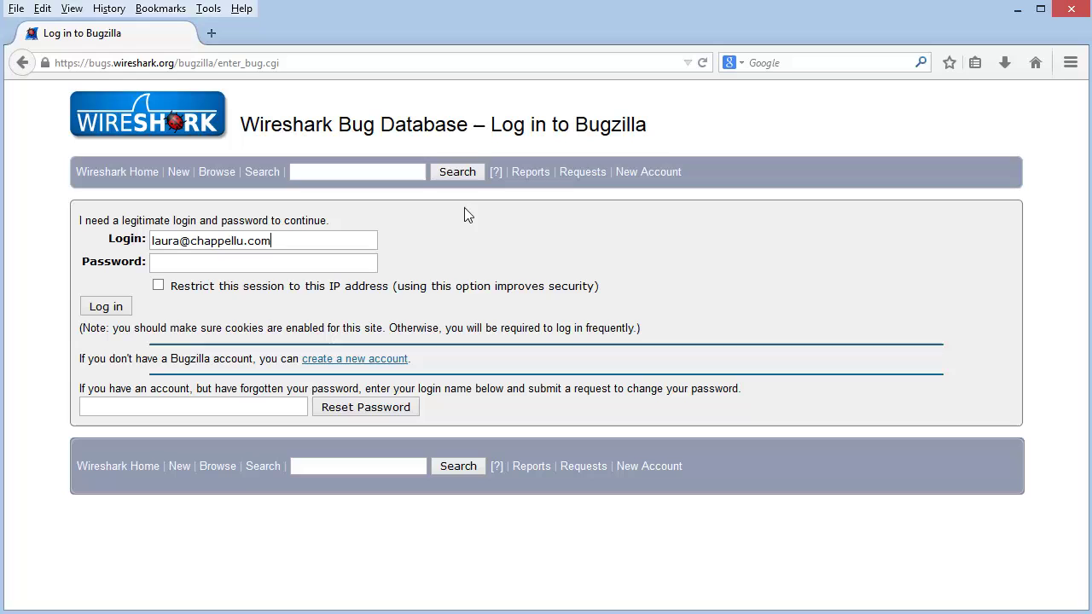
key(Tab)
text(********)
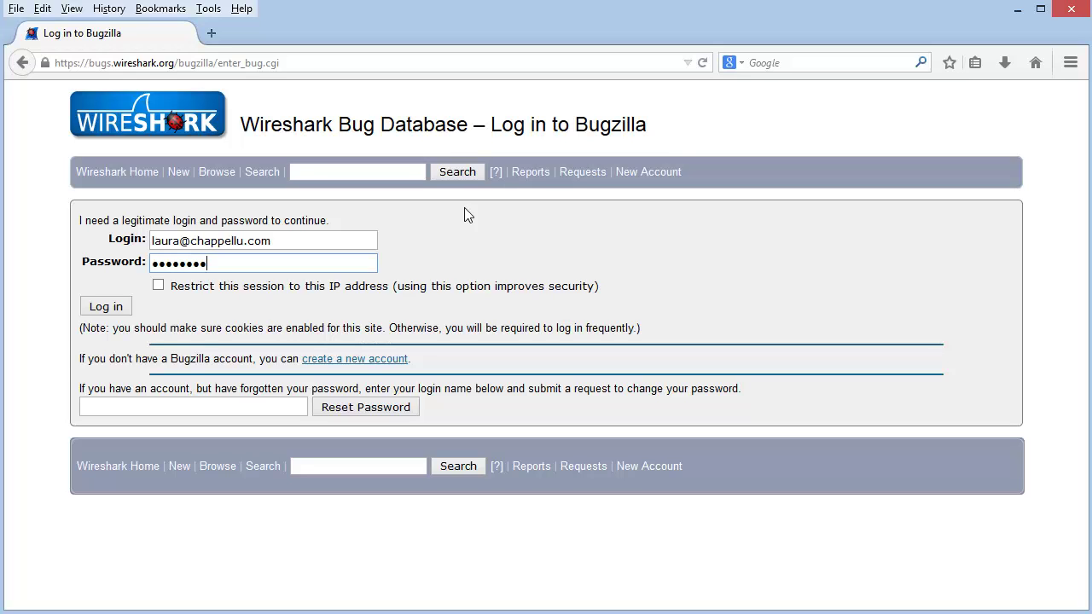
key(Return)
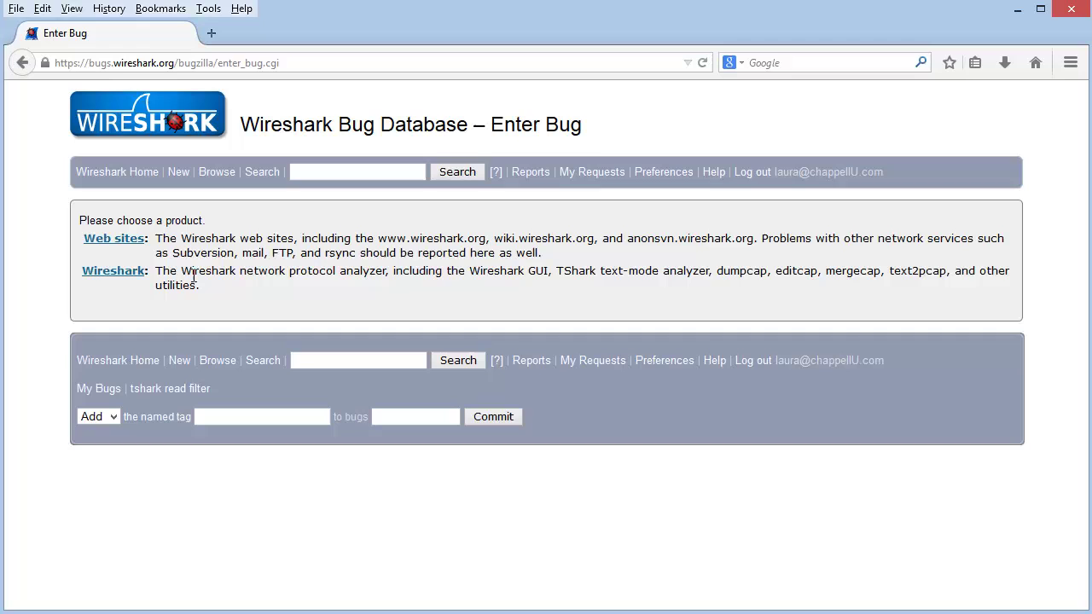
File under Wireshark: component Wireshark, version 1.11.x (Experimental), hardware x86-64, OS Windows 8.1.
click(120, 277)
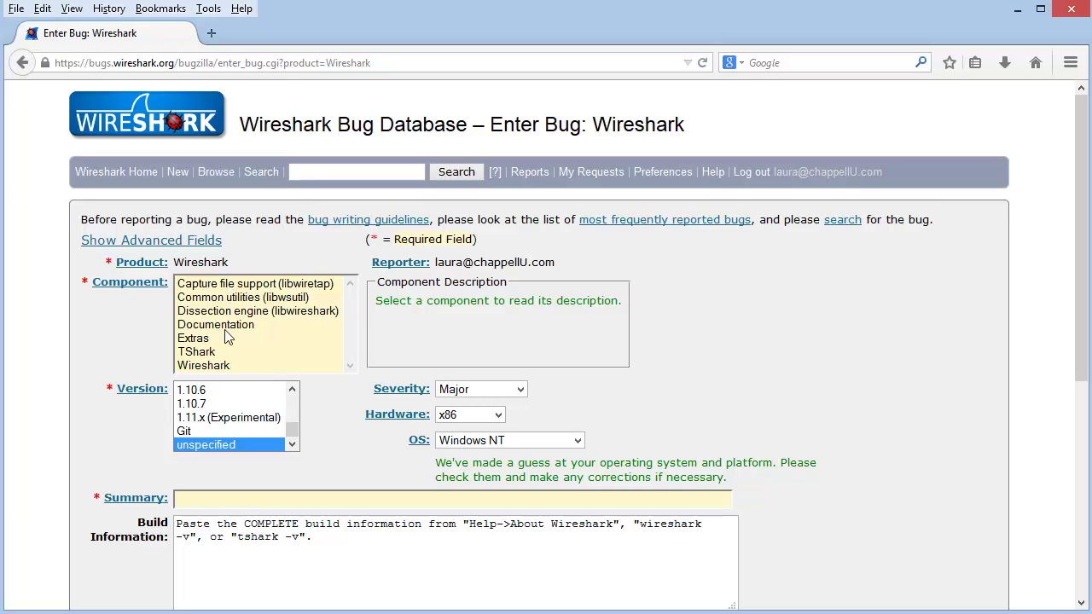
click(224, 369)
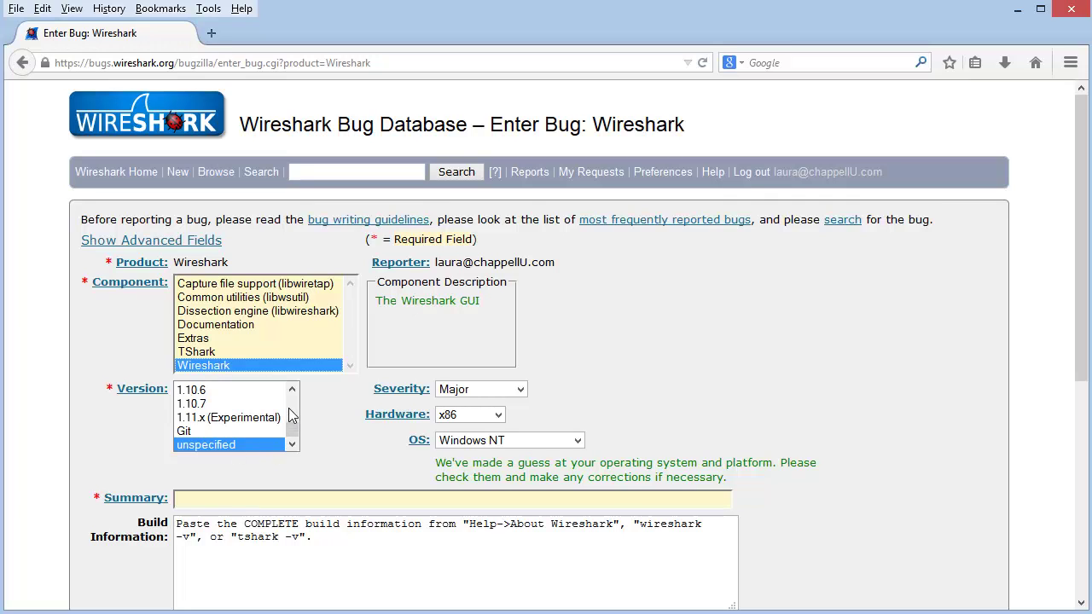
scroll(292, 393, up, 1)
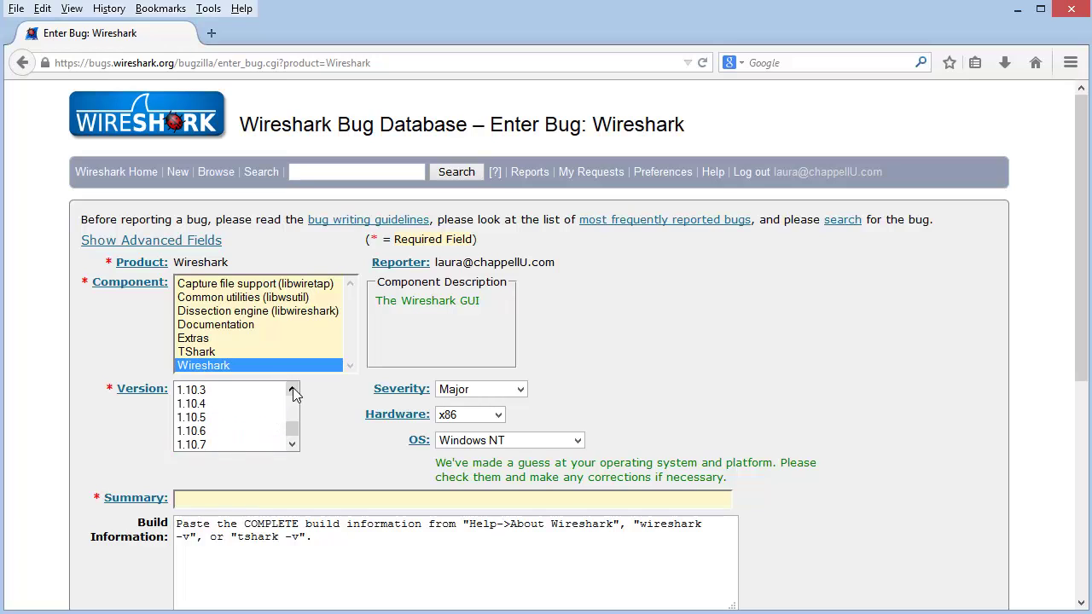
scroll(291, 431, down, 1)
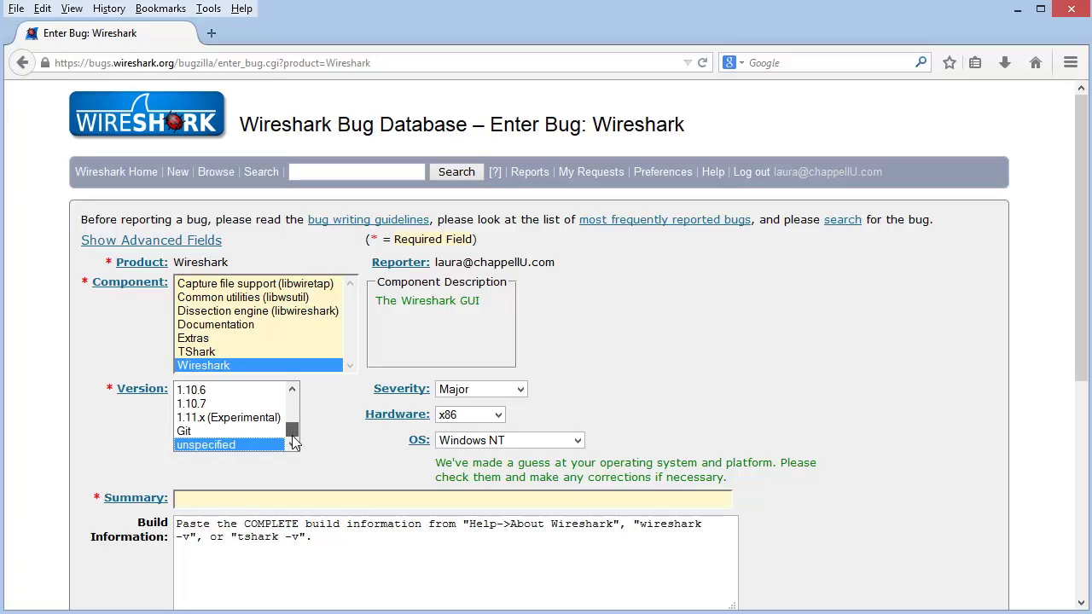
click(197, 418)
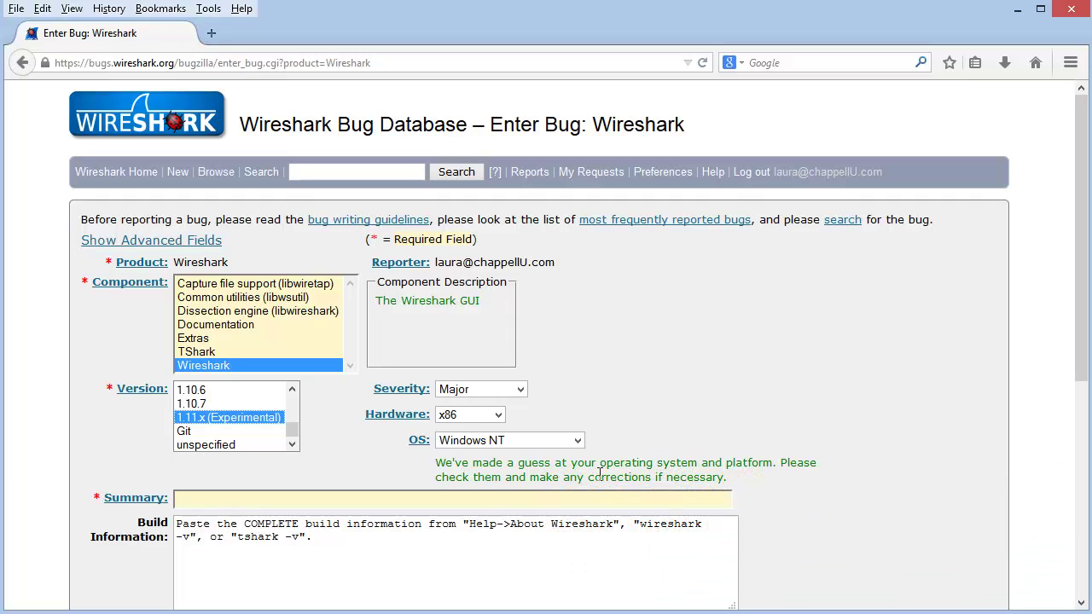
click(499, 416)
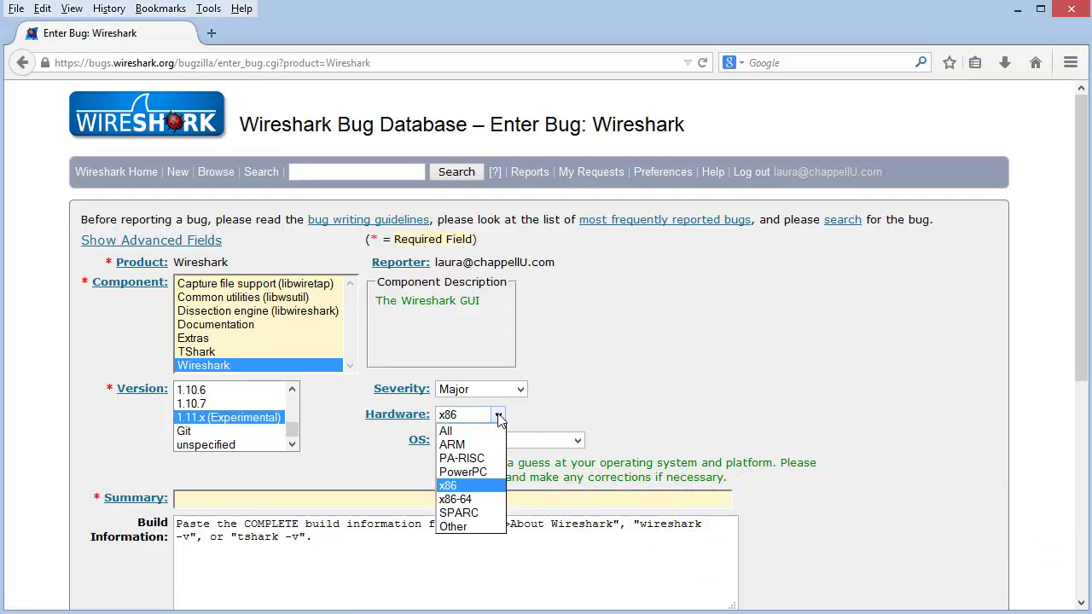
click(465, 500)
click(577, 440)
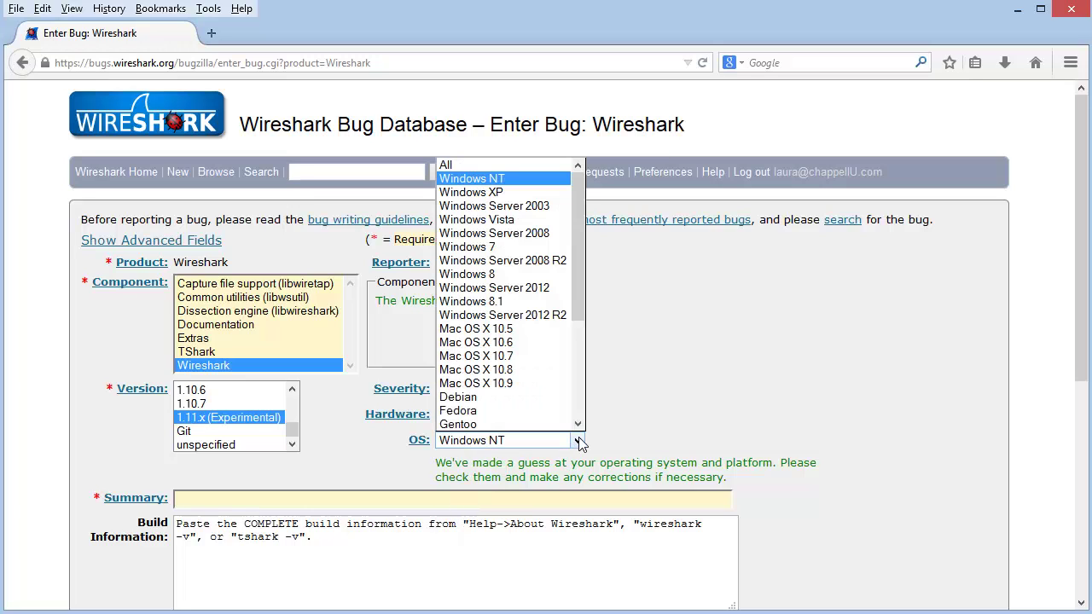
click(502, 302)
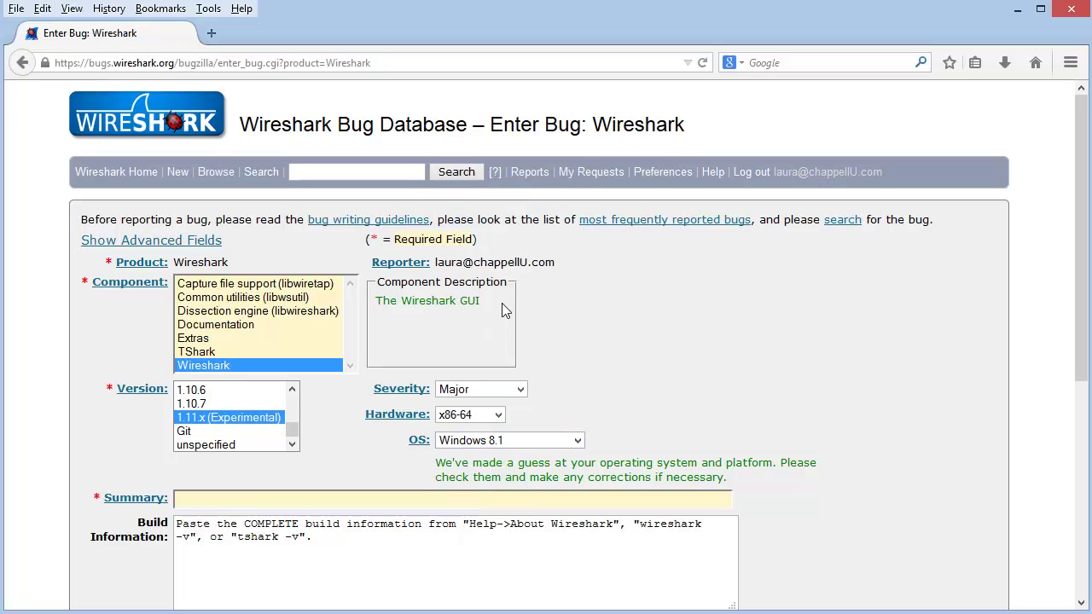
click(268, 501)
Enter summary 'IO graph crash using tcp.analysis.flags' and scroll through the seven possible duplicates.
text(IO graph crash)
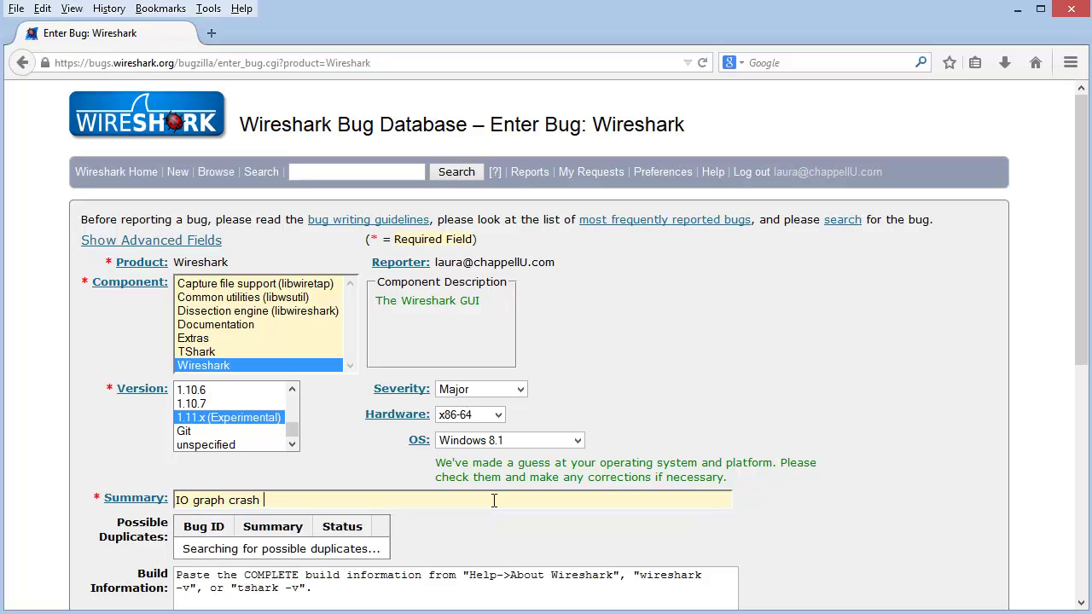
text( using tcp)
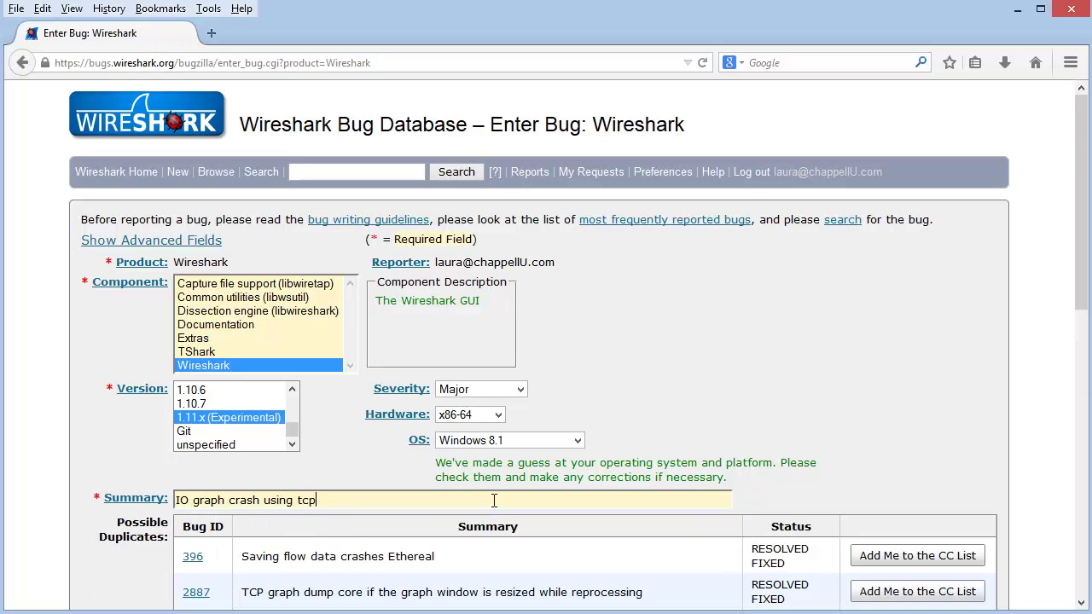
text(.analysis.flags)
drag(1085, 284, 1085, 415)
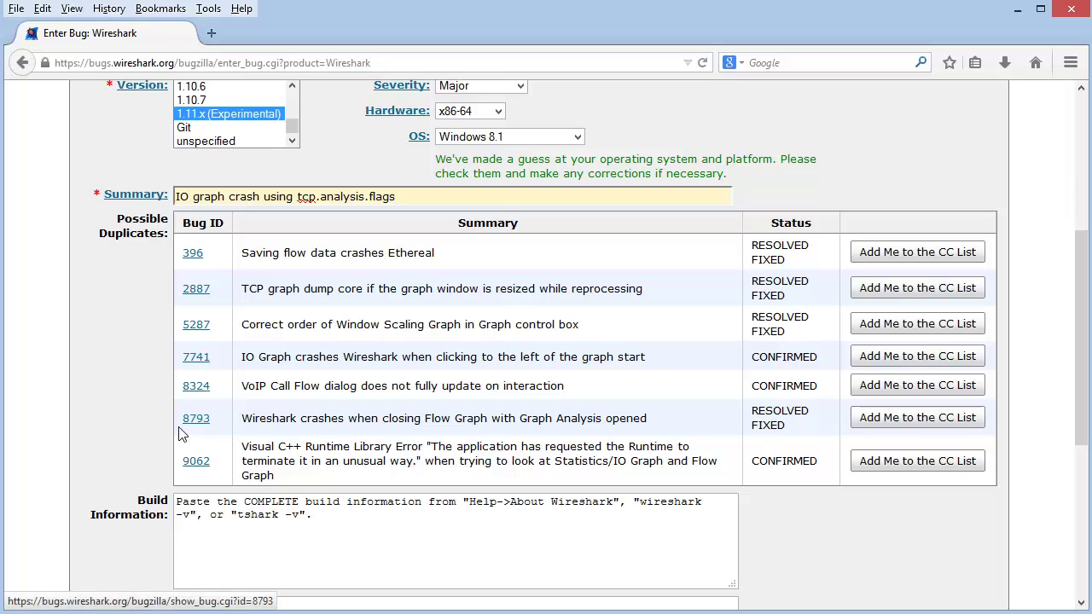
Open possible duplicate Bug 8793 (RESOLVED FIXED) and scroll through its comments.
click(196, 419)
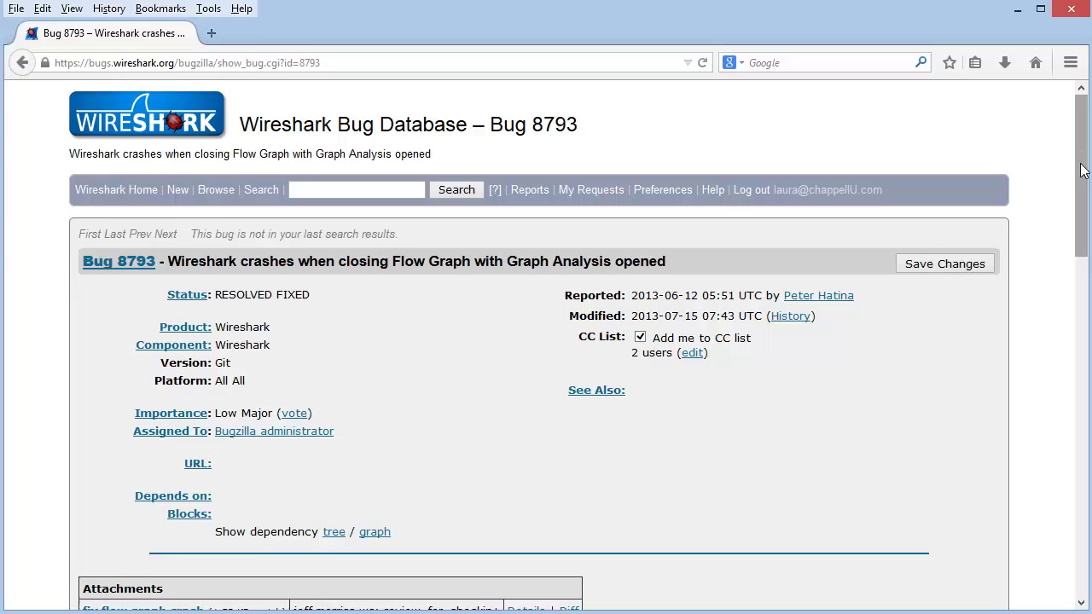
drag(1082, 169, 930, 273)
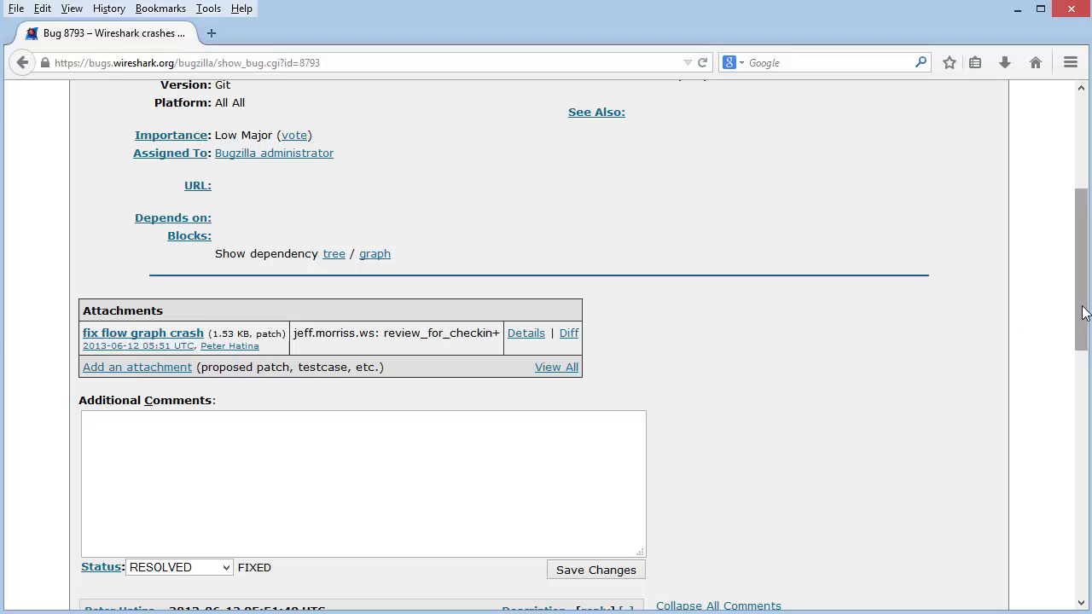
drag(1086, 309, 1086, 387)
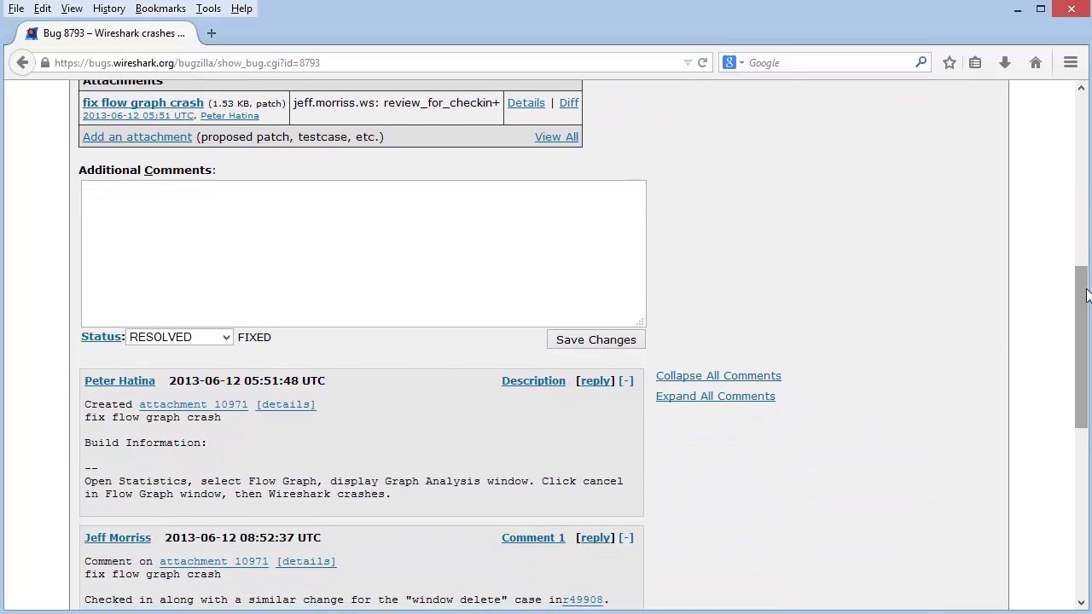
drag(1085, 297, 1087, 362)
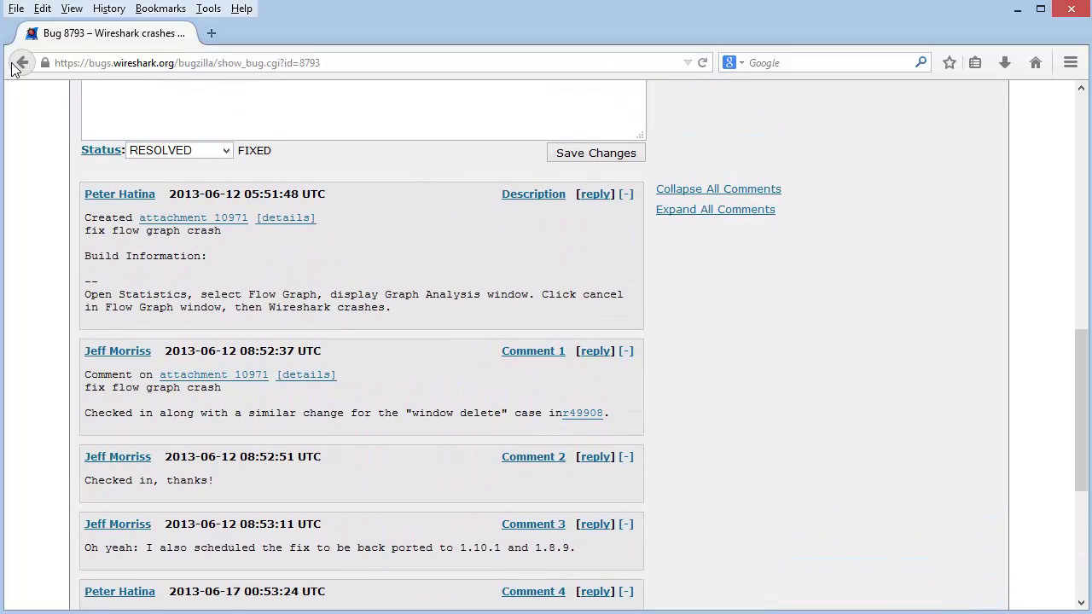
Back on the bug form, reselect component Wireshark, version 1.11.x, x86-64 and Windows 8.1.
click(17, 64)
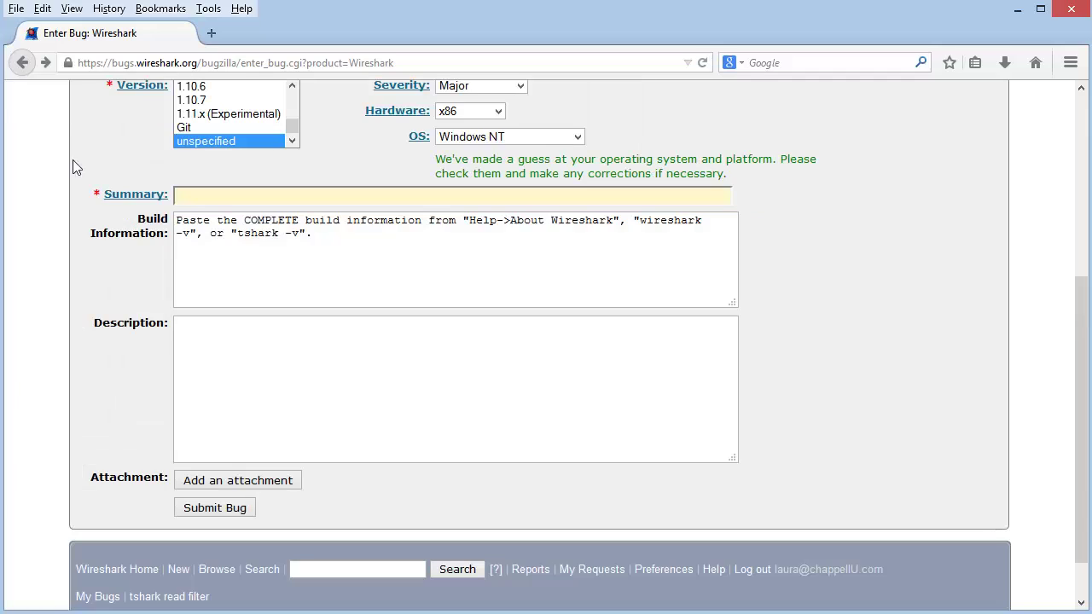
scroll(1077, 201, up, 3)
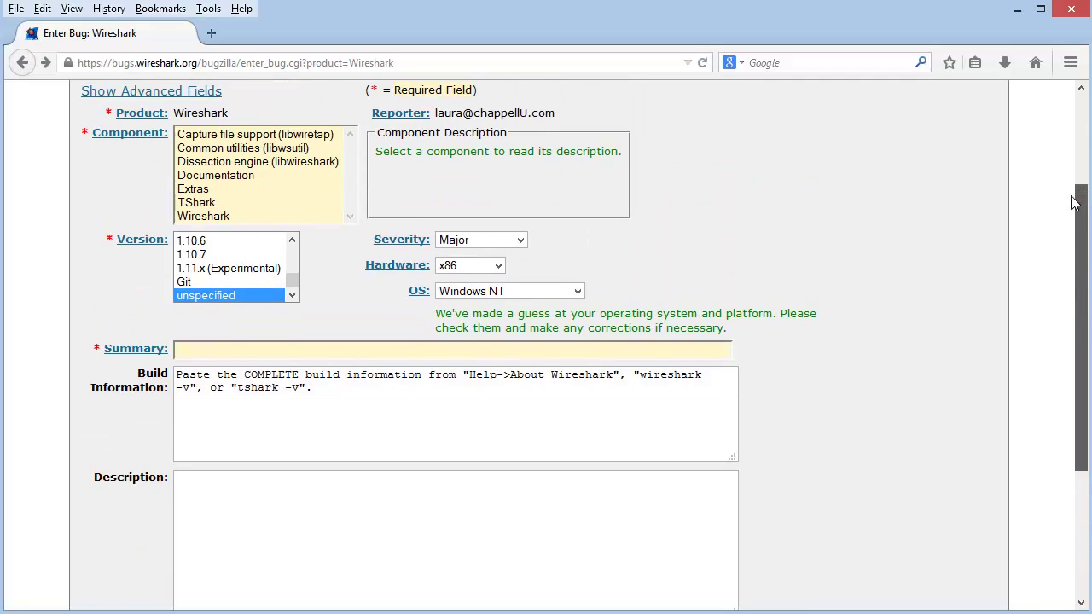
click(436, 355)
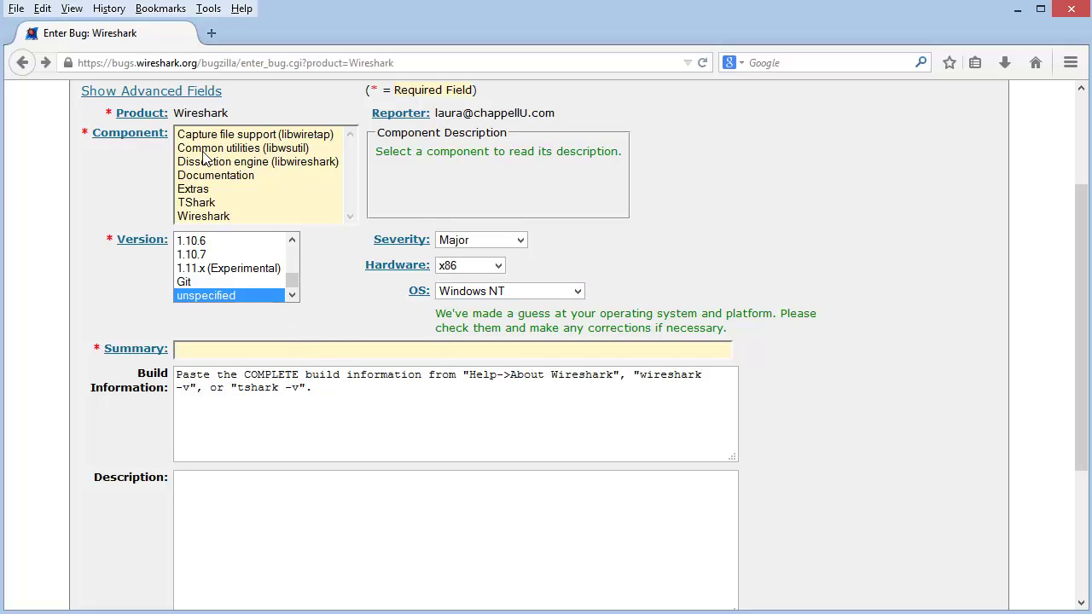
click(202, 219)
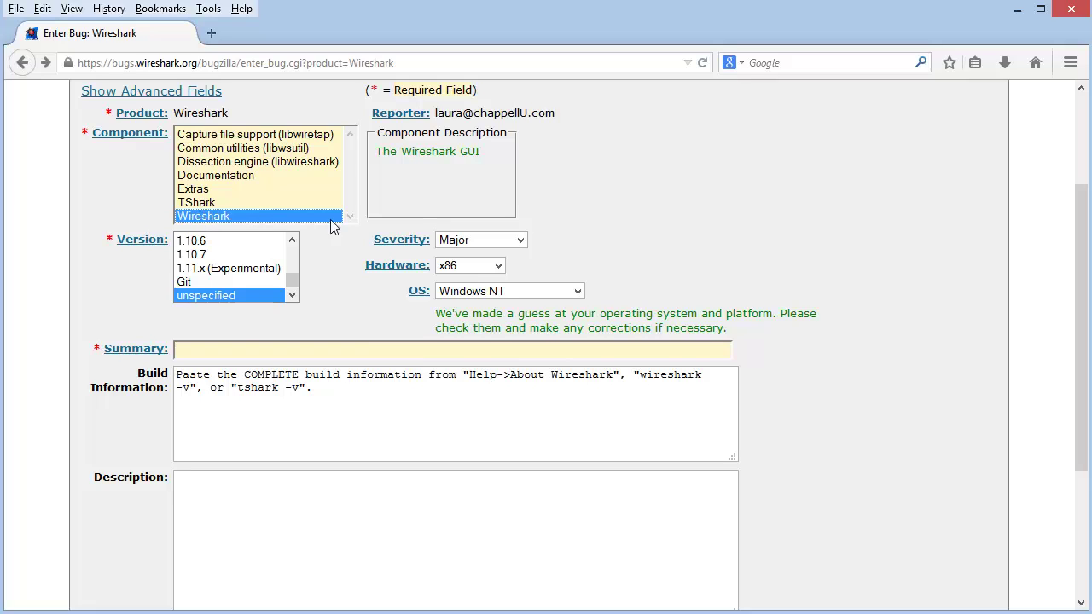
click(213, 270)
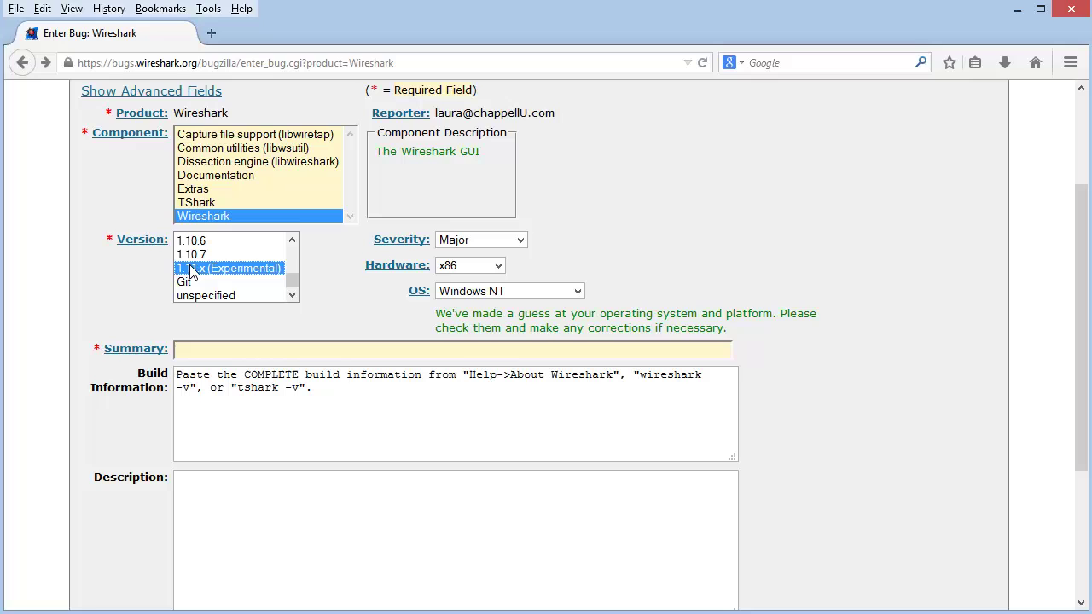
click(474, 269)
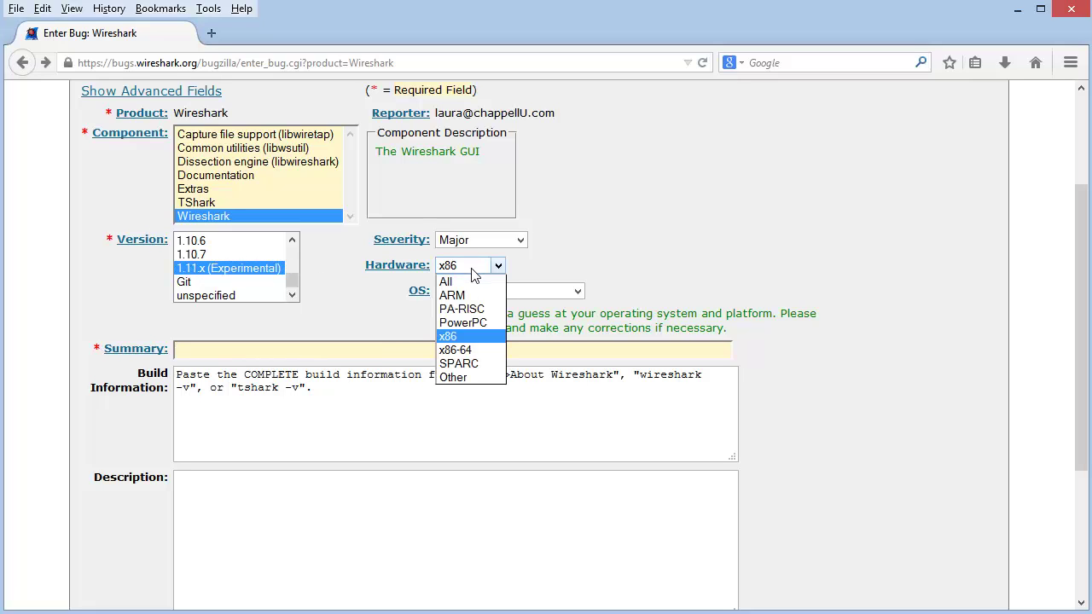
click(454, 350)
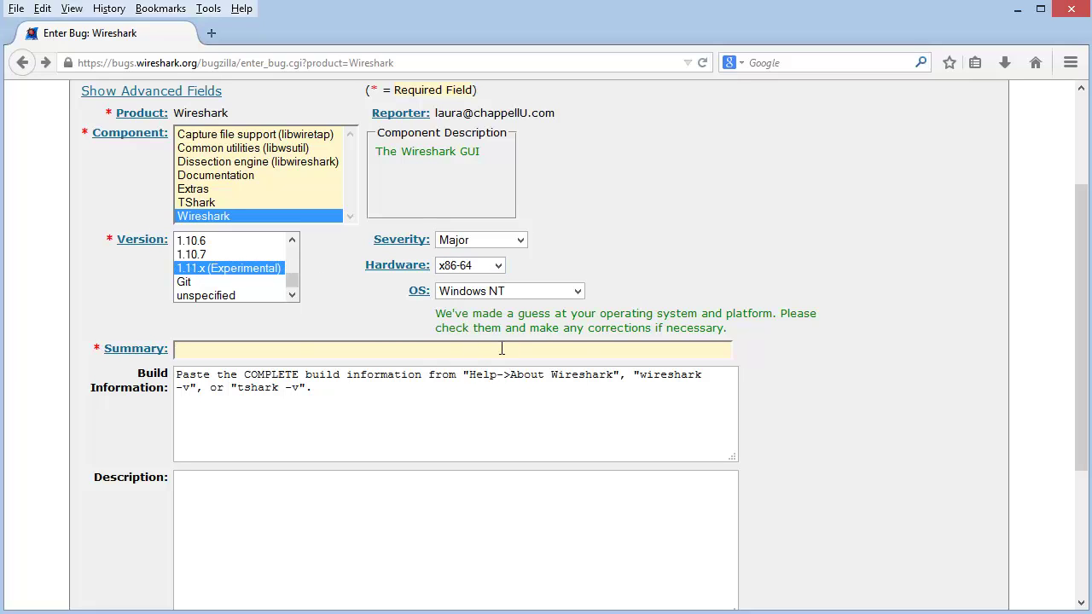
click(505, 295)
click(485, 442)
Enter summary 'IO graph crashes with tcp.analysis.flags' and scroll down to Build Information.
click(437, 353)
text(IO graph crashes with tcp.a)
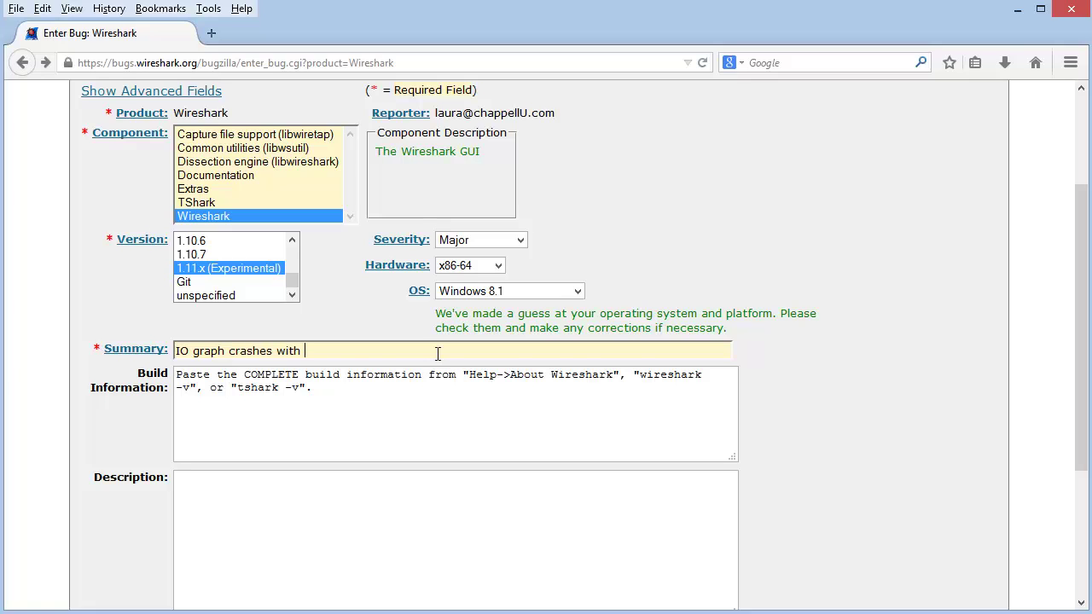
text(nalysis.flags)
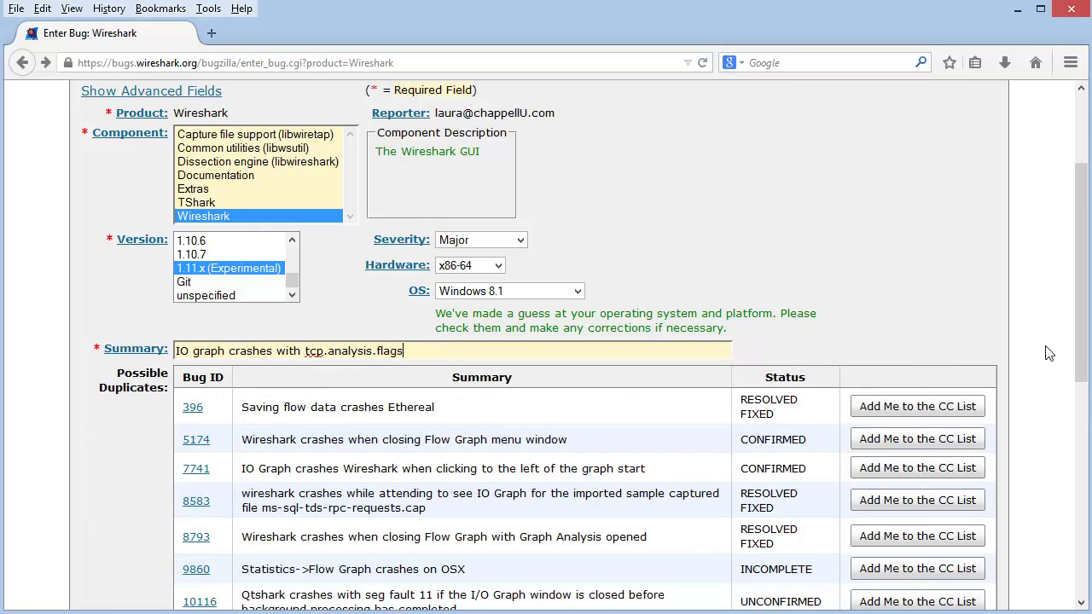
drag(1080, 375, 1078, 497)
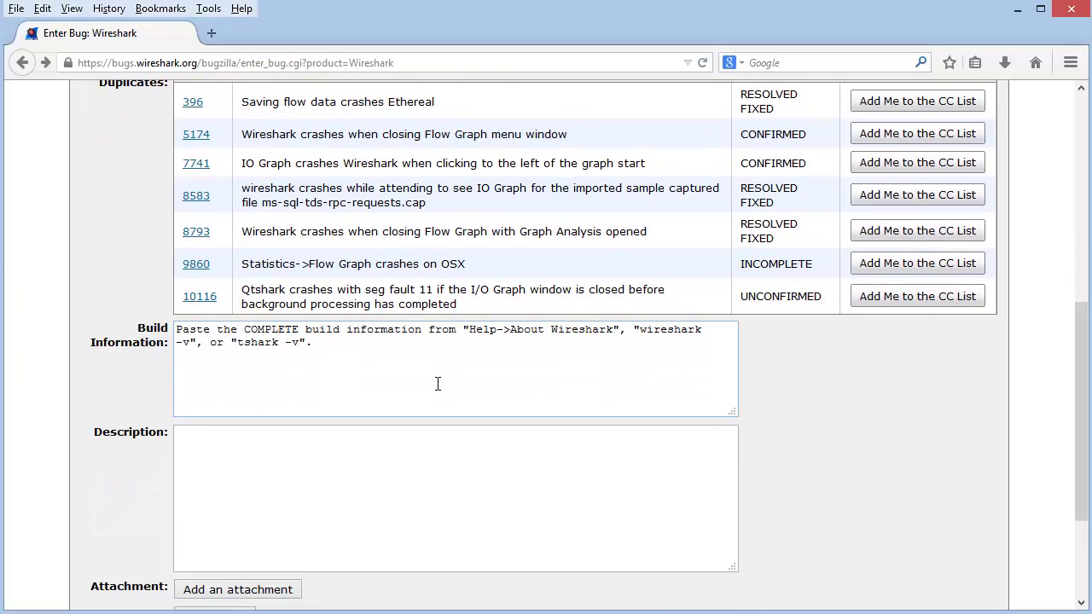
Copy all version 1.11.4-505-g8a7e1f4 build details from Help > About Wireshark, then close it.
click(334, 347)
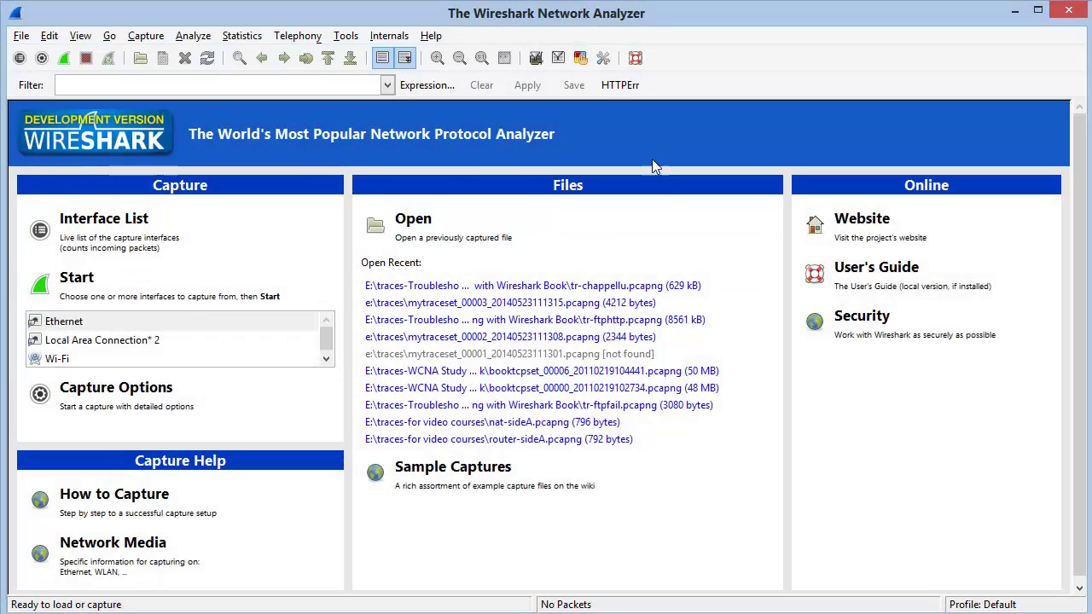
click(431, 38)
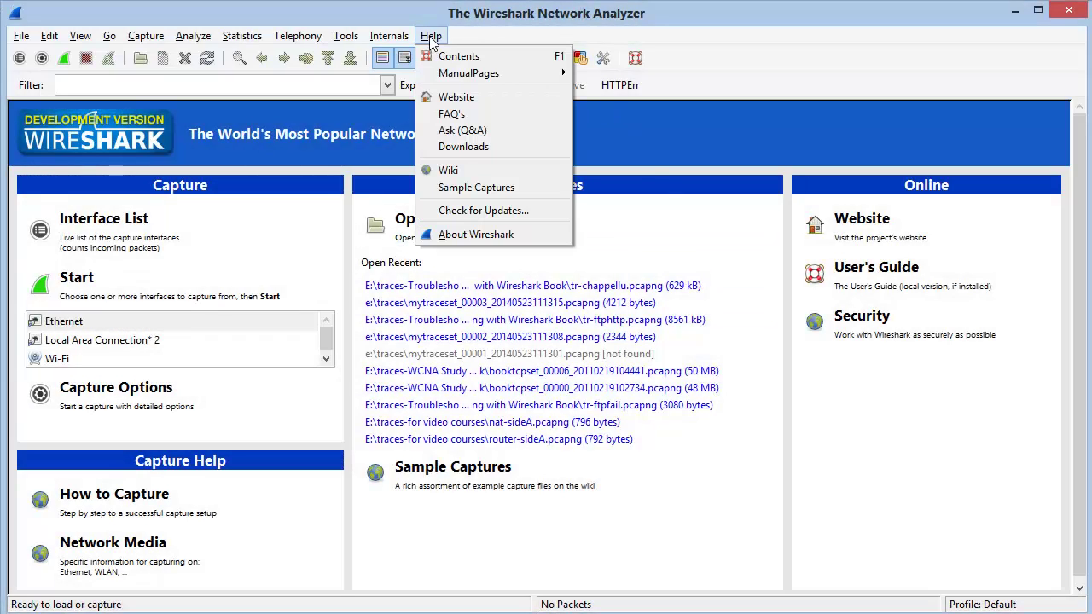
click(461, 235)
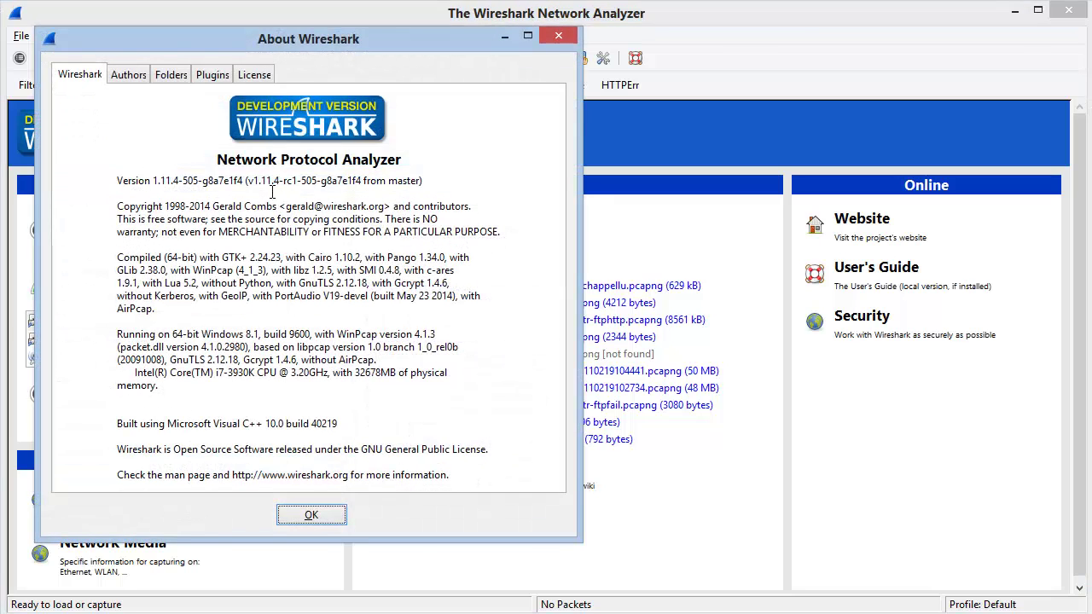
drag(119, 181, 510, 483)
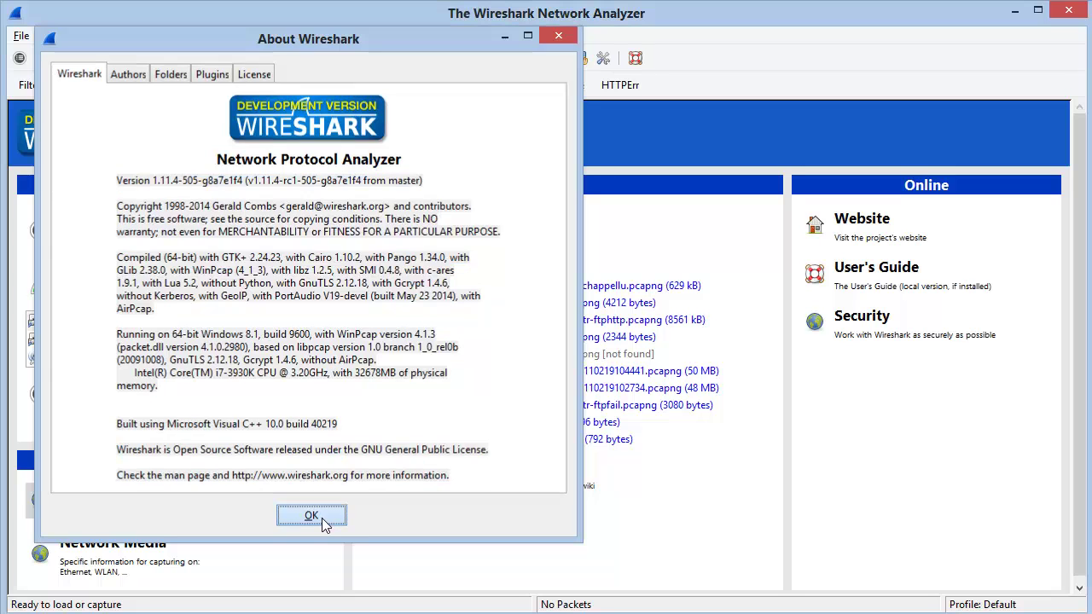
click(311, 515)
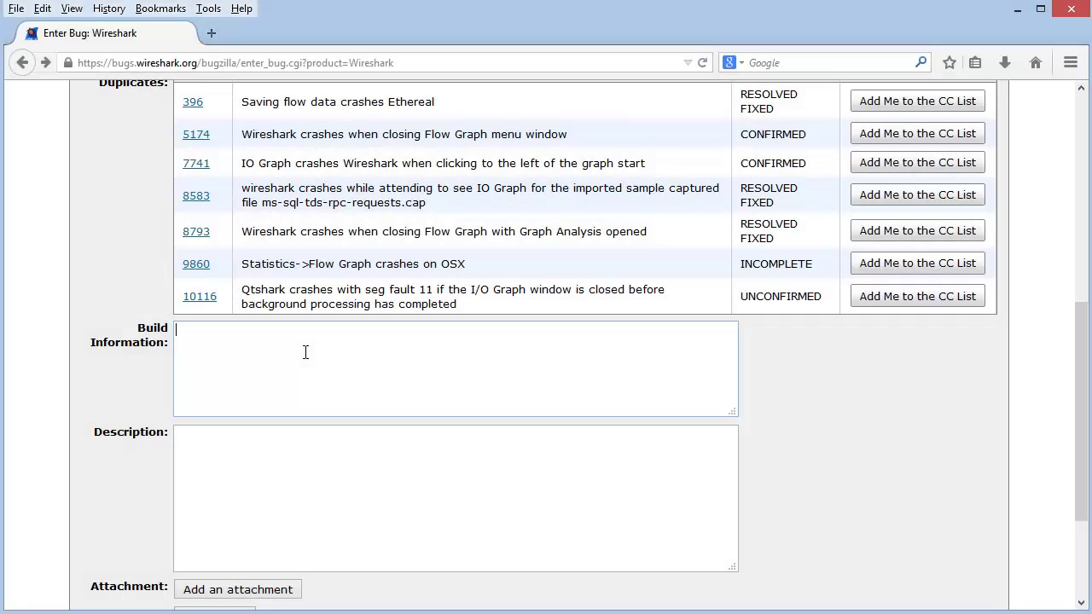
Paste the build details into Build Information and type 'this is where my description would go...' as description.
key(ctrl+v)
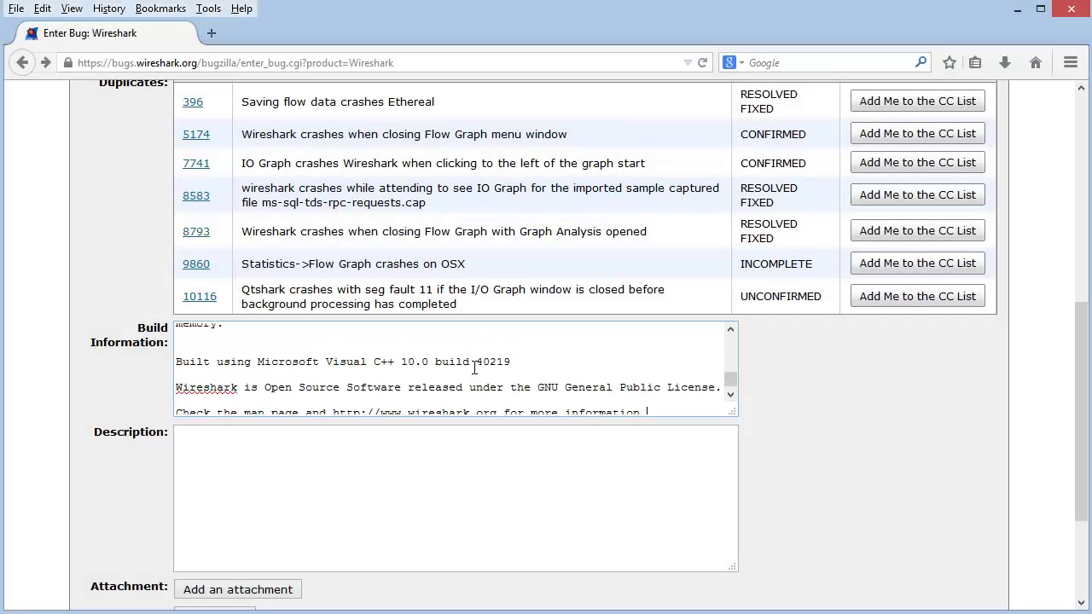
scroll(474, 367, up, 8)
click(421, 442)
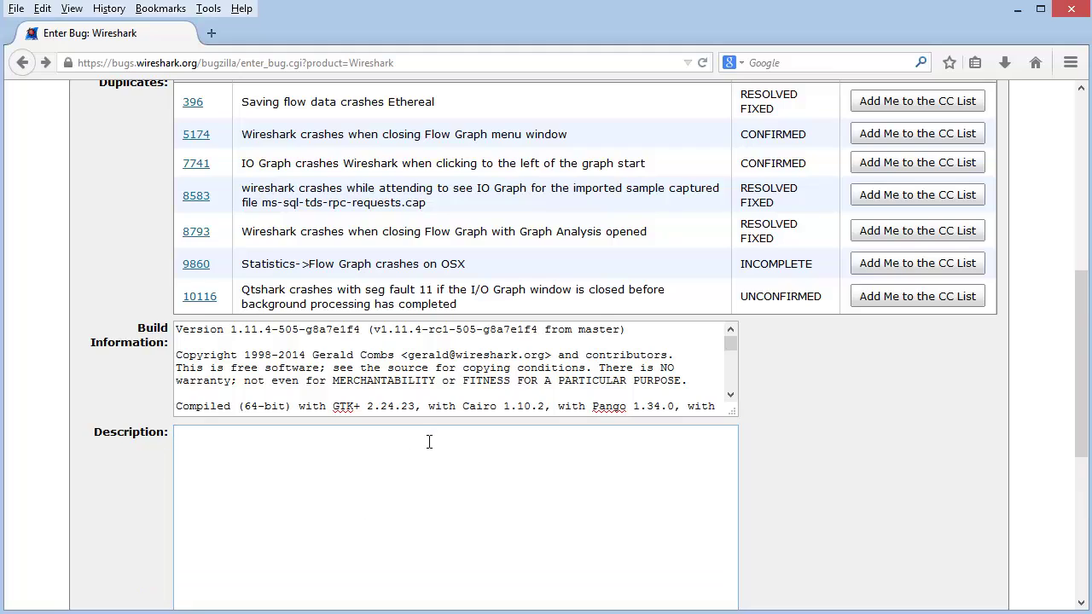
text(this is where my)
text( descript)
text(iobn)
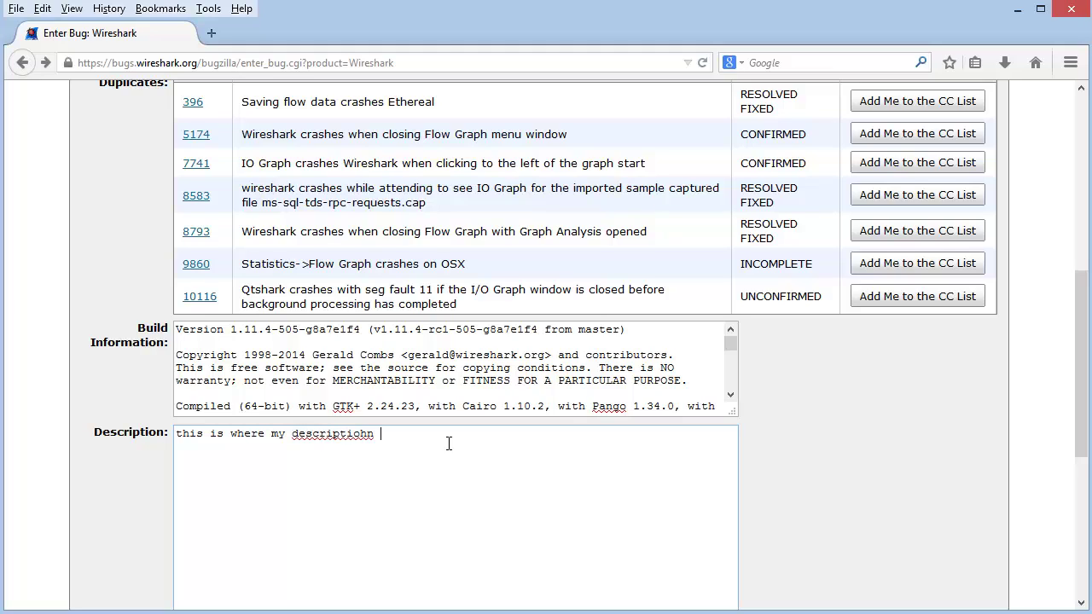
key(BackSpace)
key(BackSpace)
text(n would)
drag(1080, 403, 1074, 517)
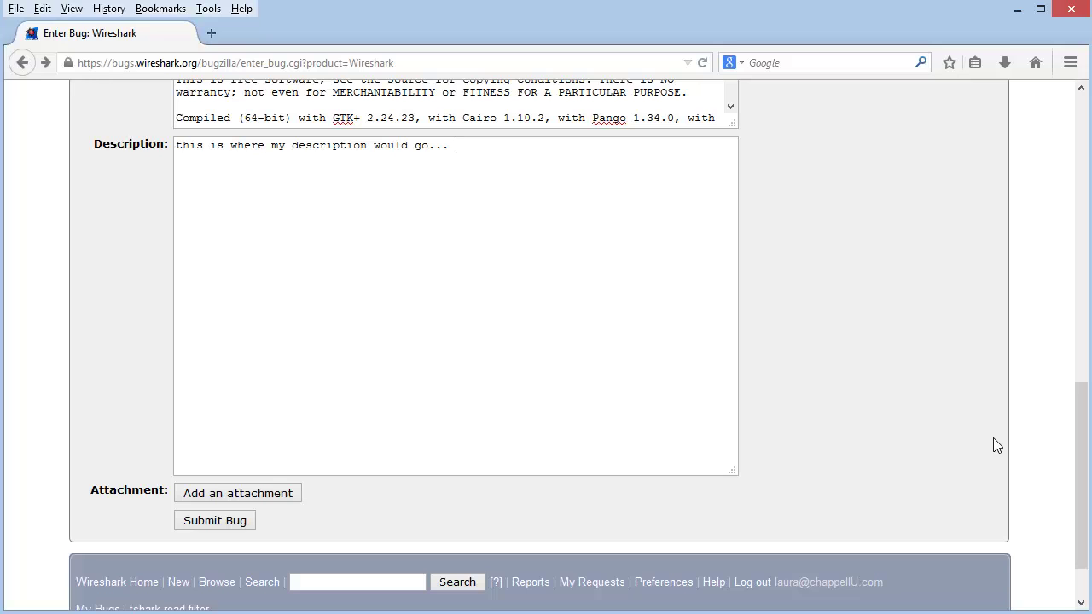
Choose version 1.11.x (Experimental) and switch Severity from Major to Enhancement.
drag(1078, 468, 1044, 183)
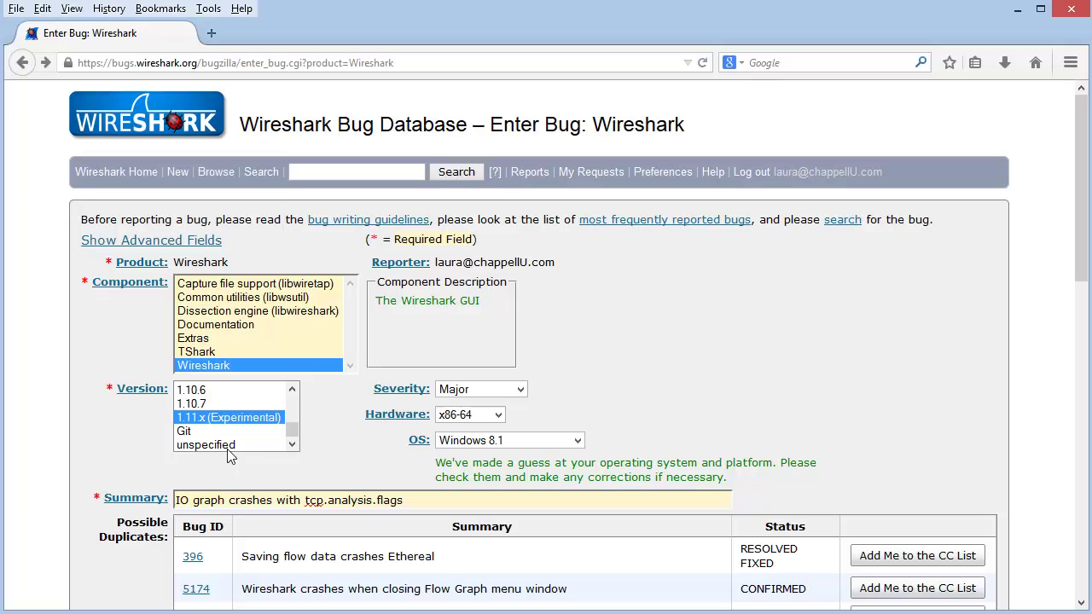
drag(291, 434, 294, 442)
drag(292, 435, 293, 431)
click(226, 417)
click(521, 390)
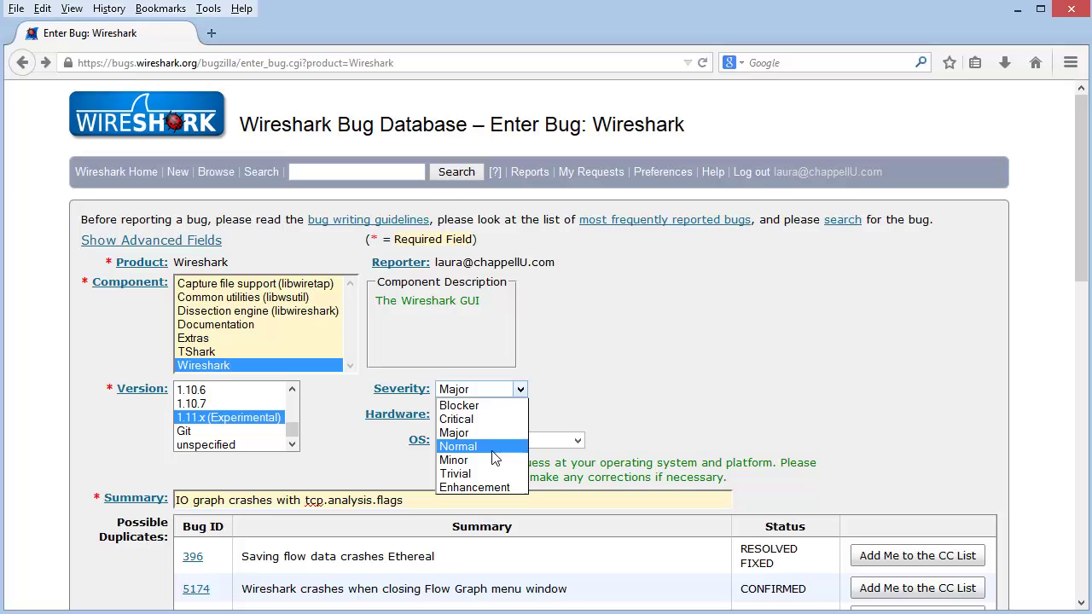
click(462, 491)
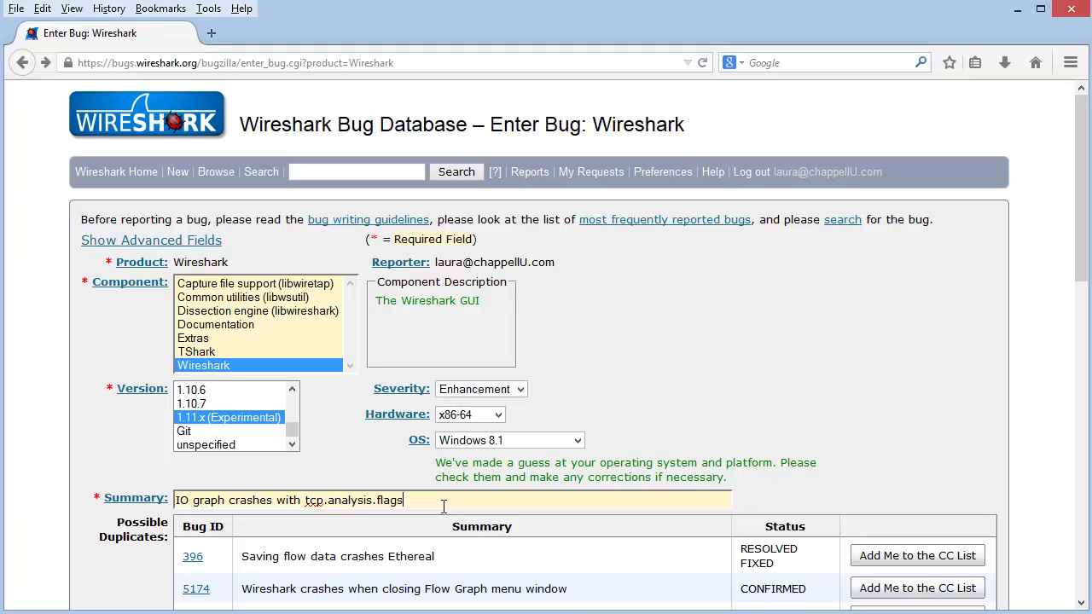
Replace the summary with 'IO graph axis with commas in numbers'.
drag(444, 507, 169, 505)
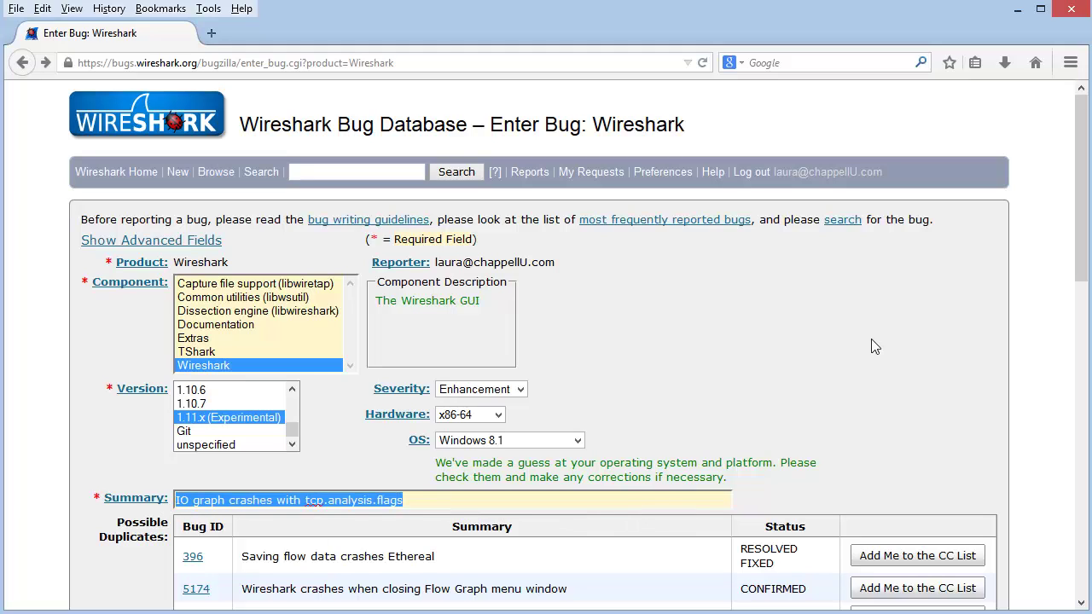
key(BackSpace)
text(IO gr)
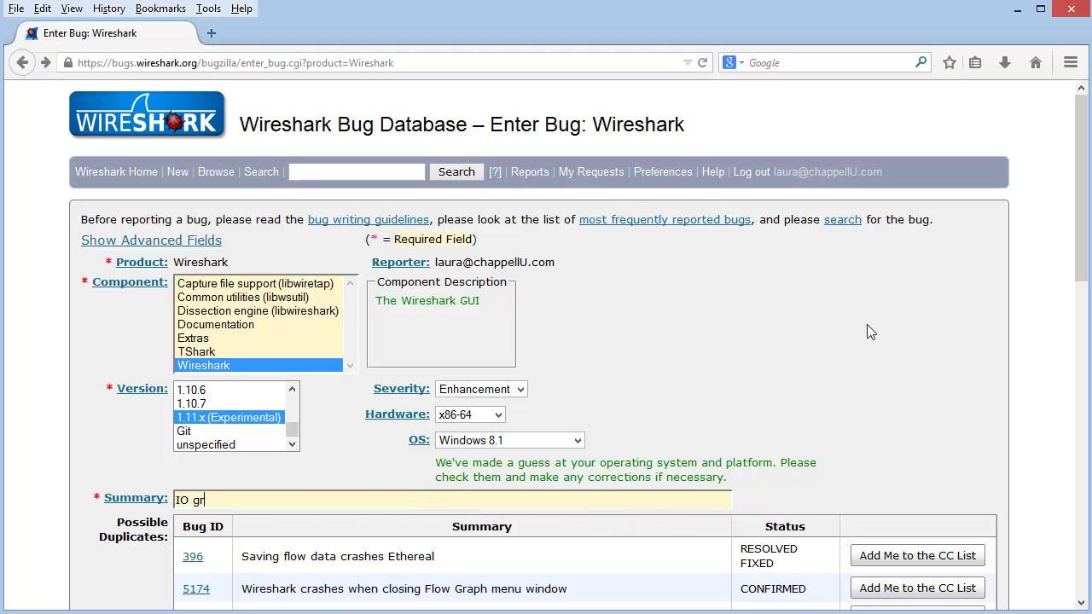
text(aph axis wi)
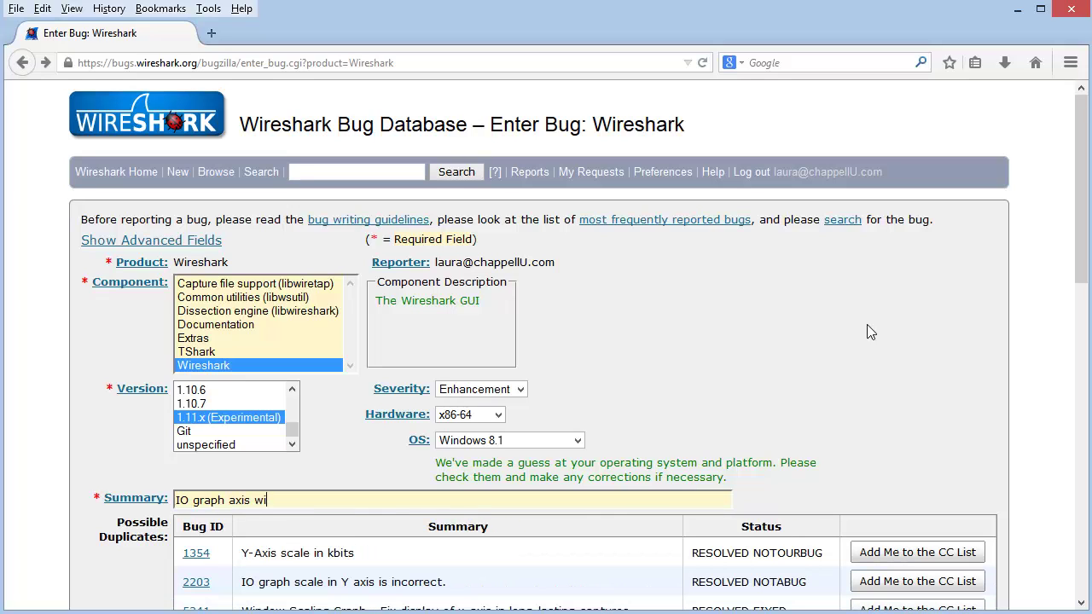
text(th numbers)
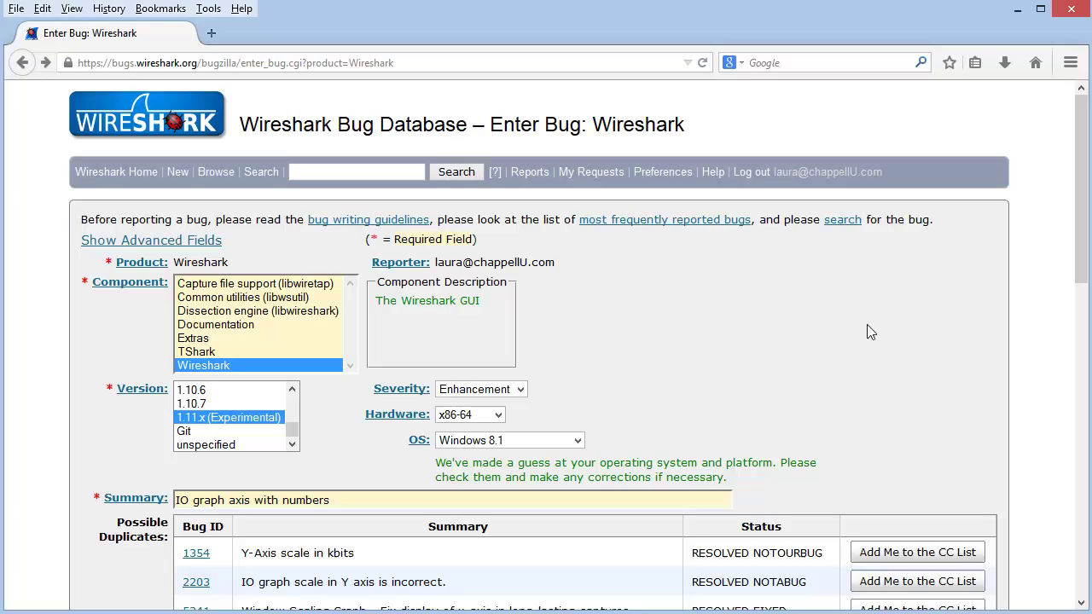
key(BackSpace)
key(BackSpace)
key(BackSpace)
key(BackSpace)
key(BackSpace)
key(BackSpace)
key(BackSpace)
text(comma)
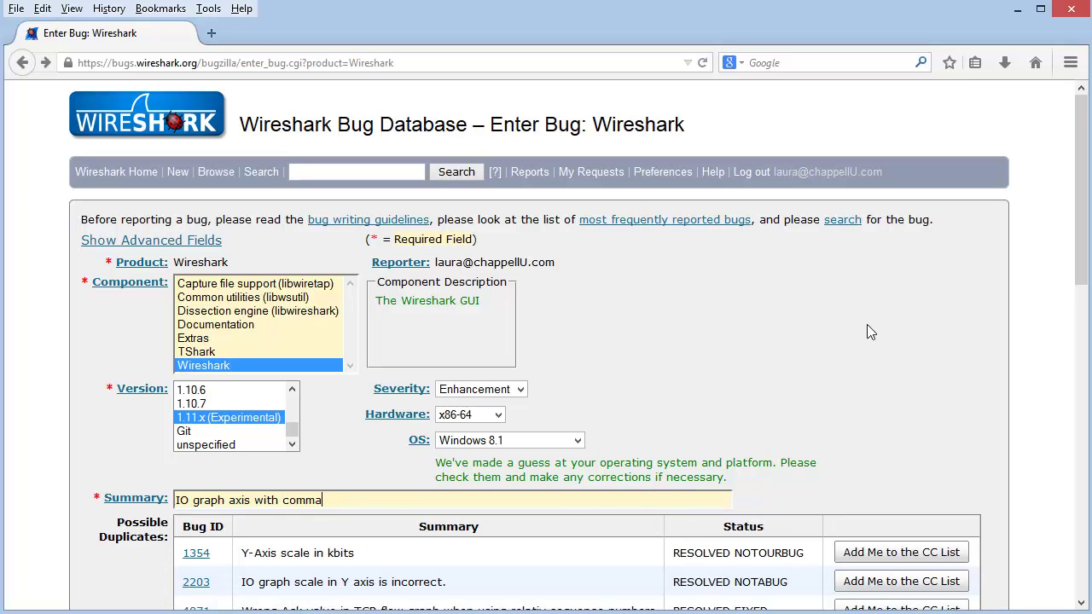
text(s in numbers)
Scroll through the updated possible duplicates, build information and description fields.
scroll(1080, 273, down, 2)
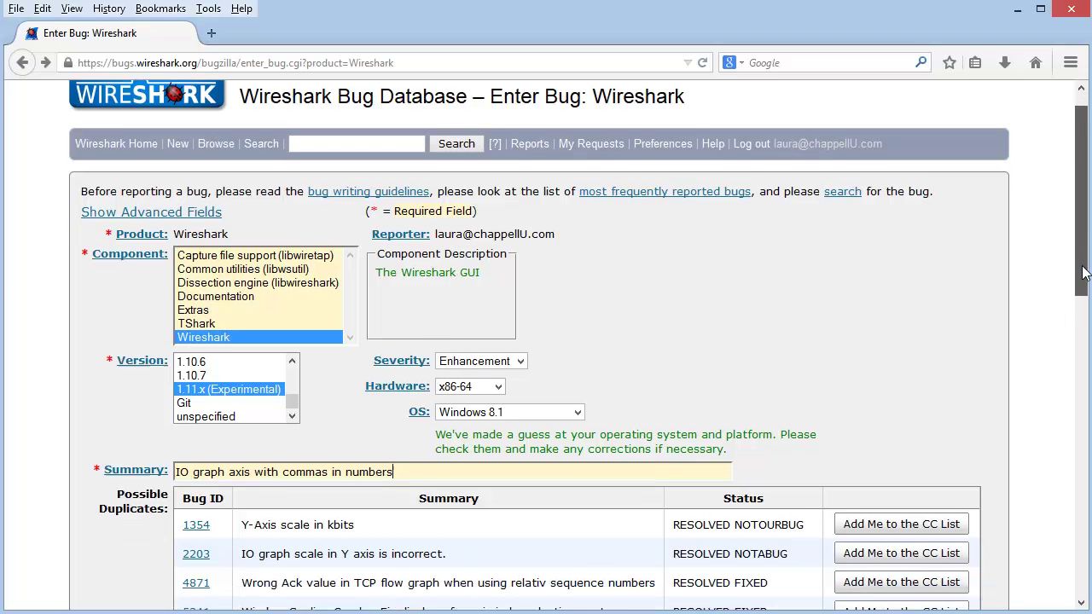
drag(1082, 268, 1074, 375)
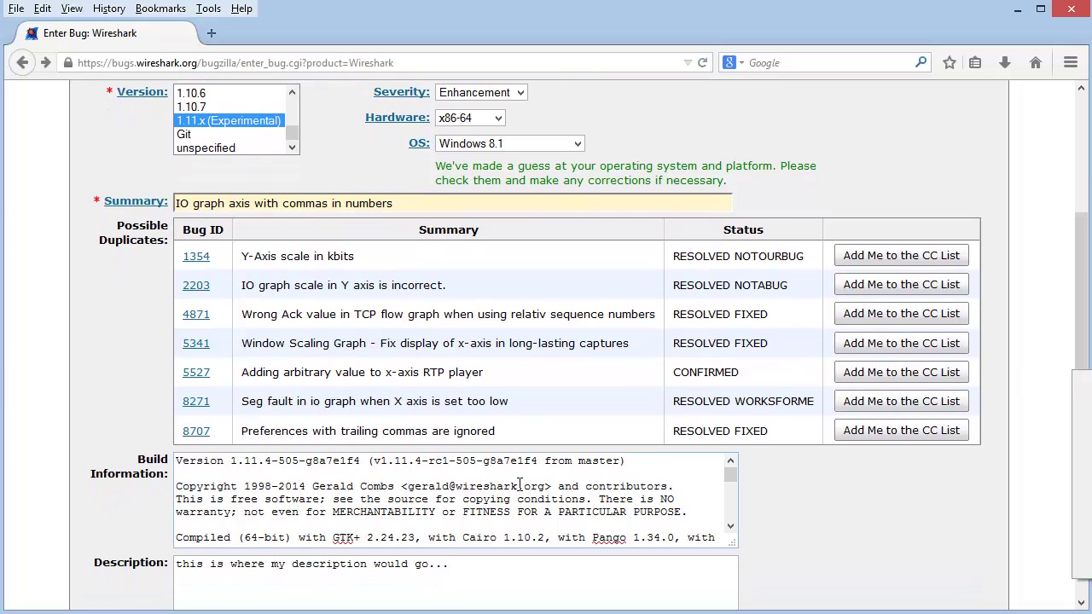
click(523, 485)
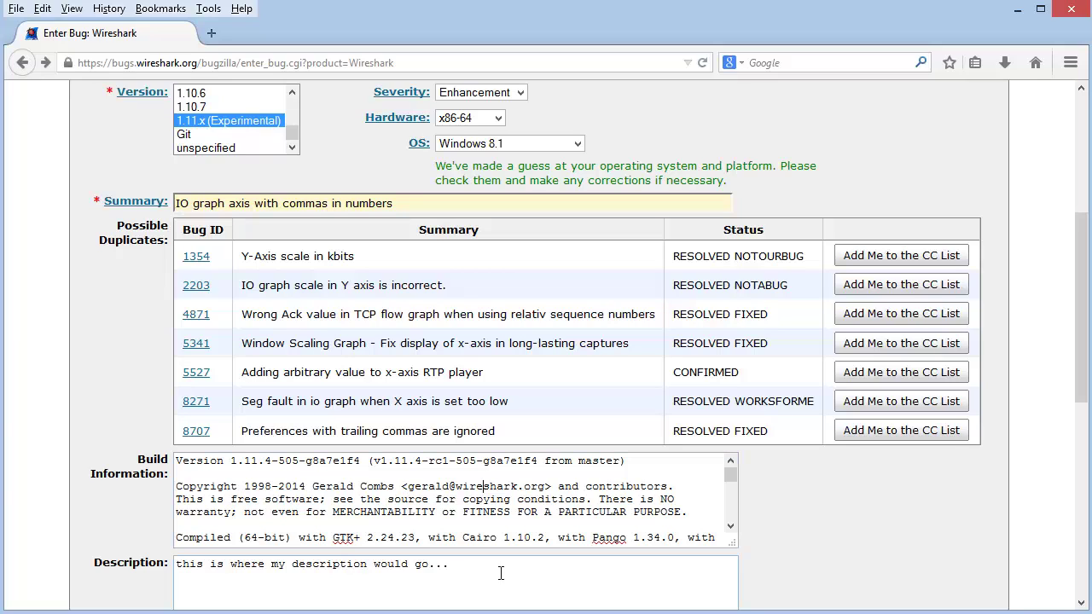
drag(562, 566, 174, 566)
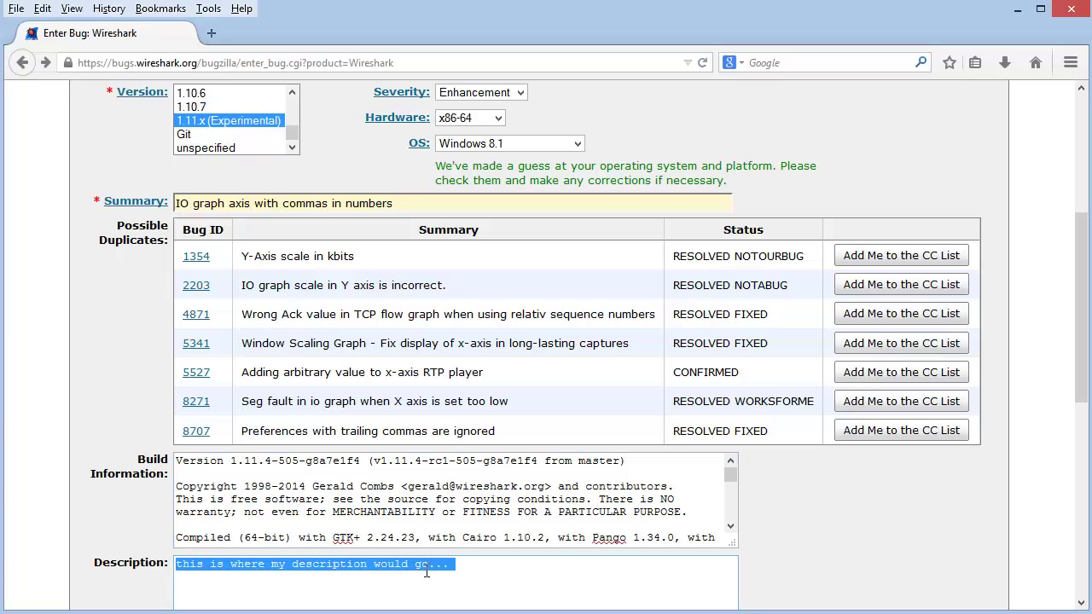
click(498, 567)
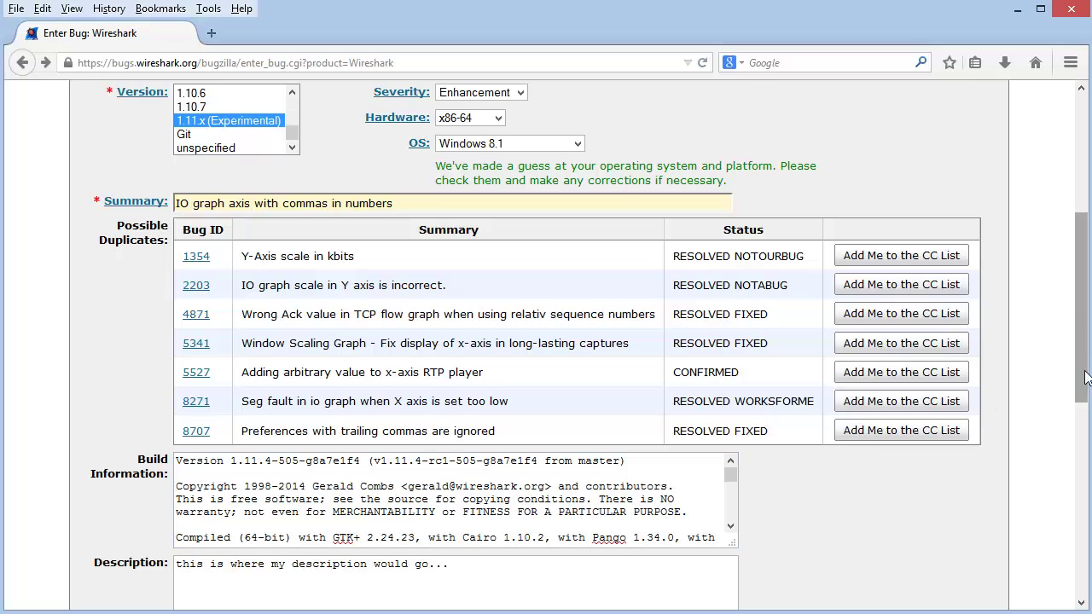
drag(1081, 371, 1080, 536)
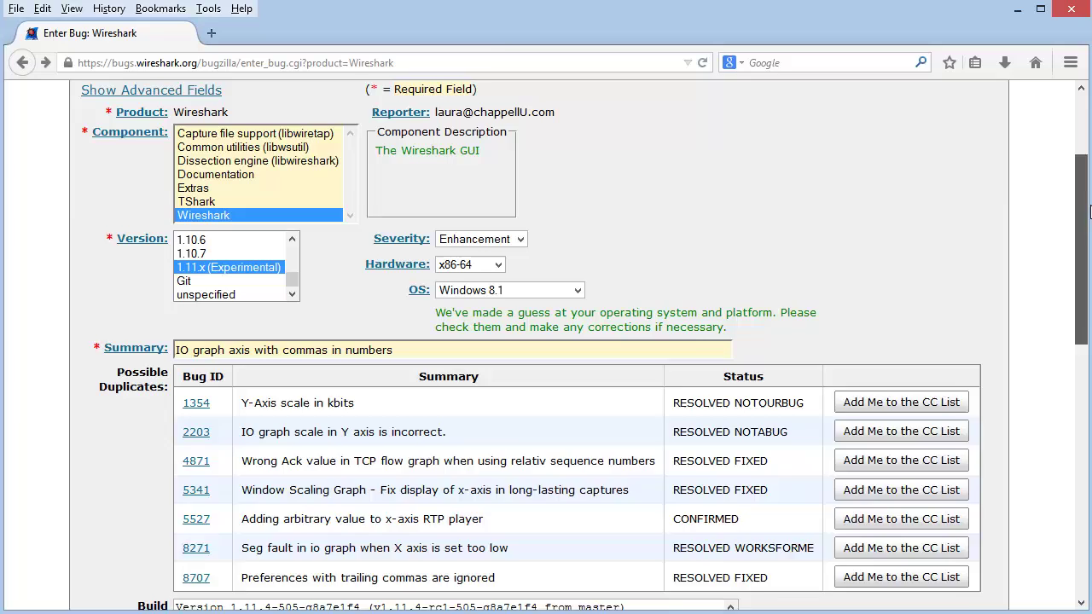
drag(1090, 211, 1087, 145)
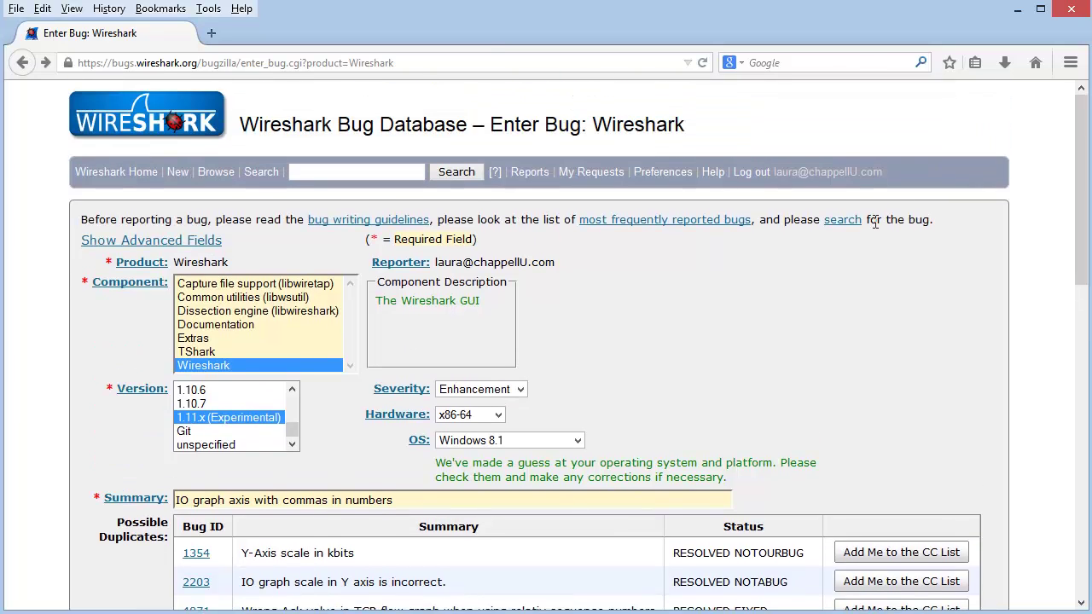
From the main page, quick-search for 'io graph' to list the 16 matching bugs.
click(124, 120)
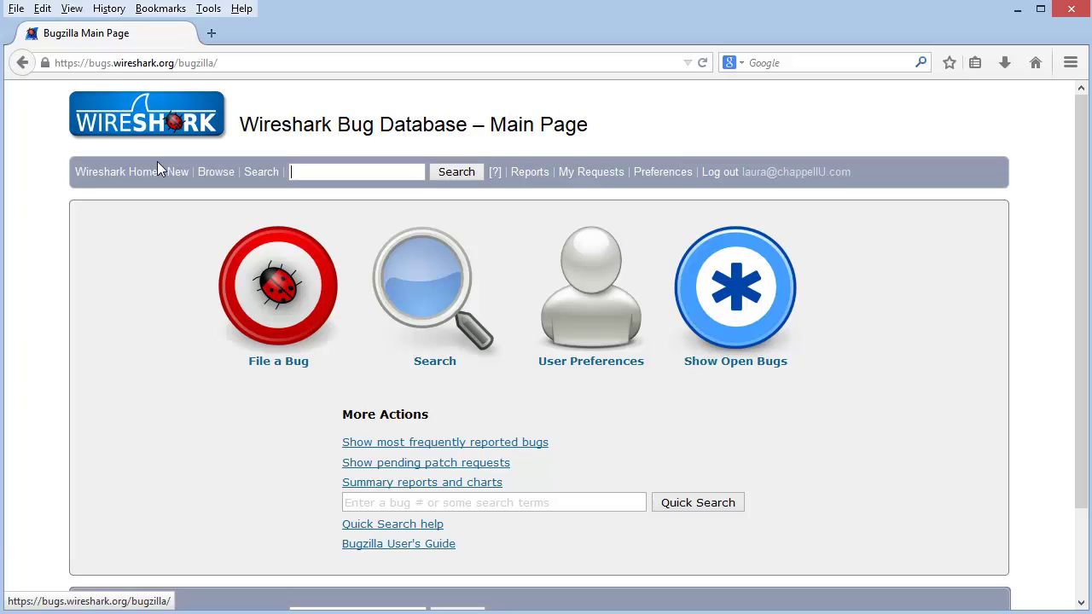
click(647, 501)
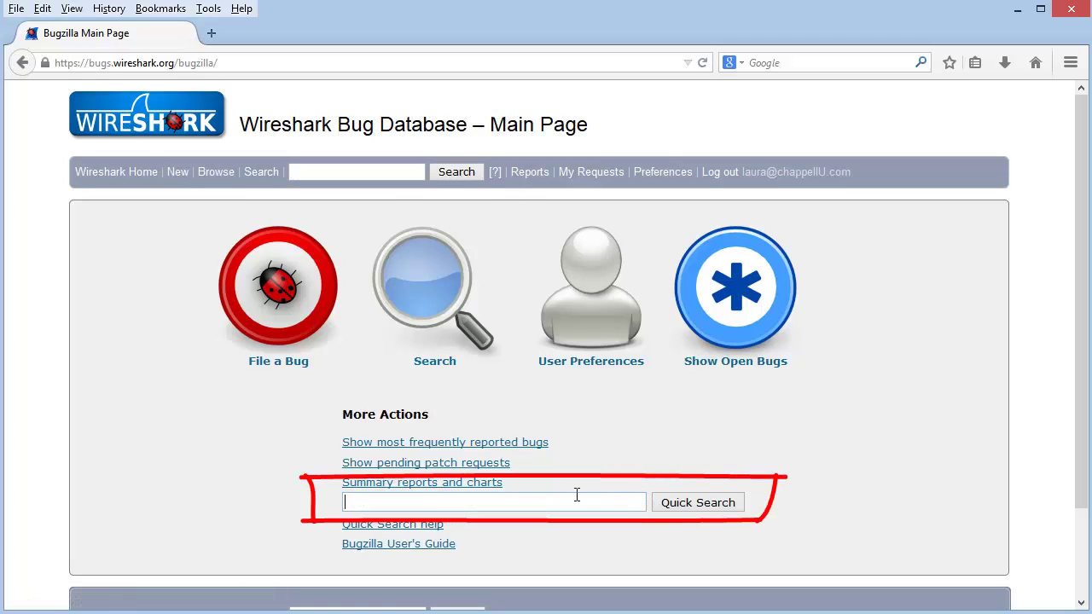
text(io graph)
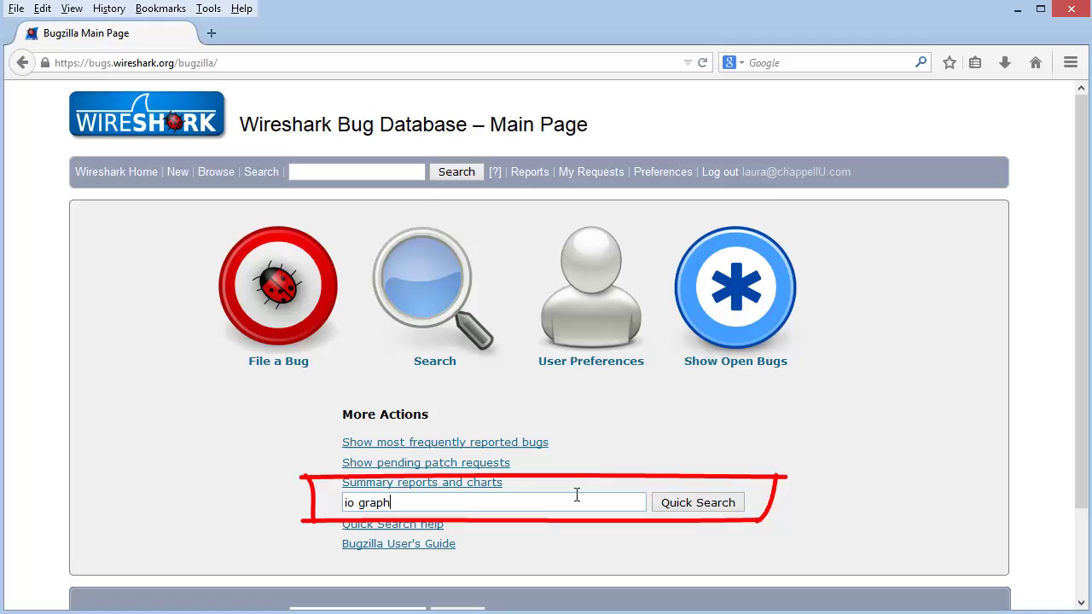
click(673, 504)
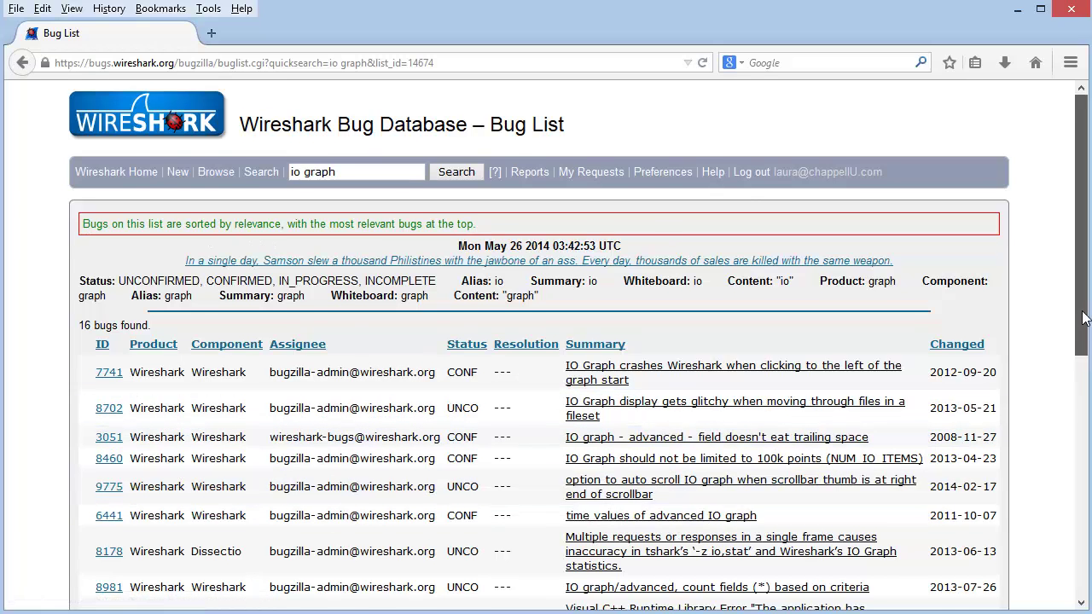
Scroll through the 16 'io graph' bugs, then go back to the Bug Database main page.
scroll(1084, 318, down, 7)
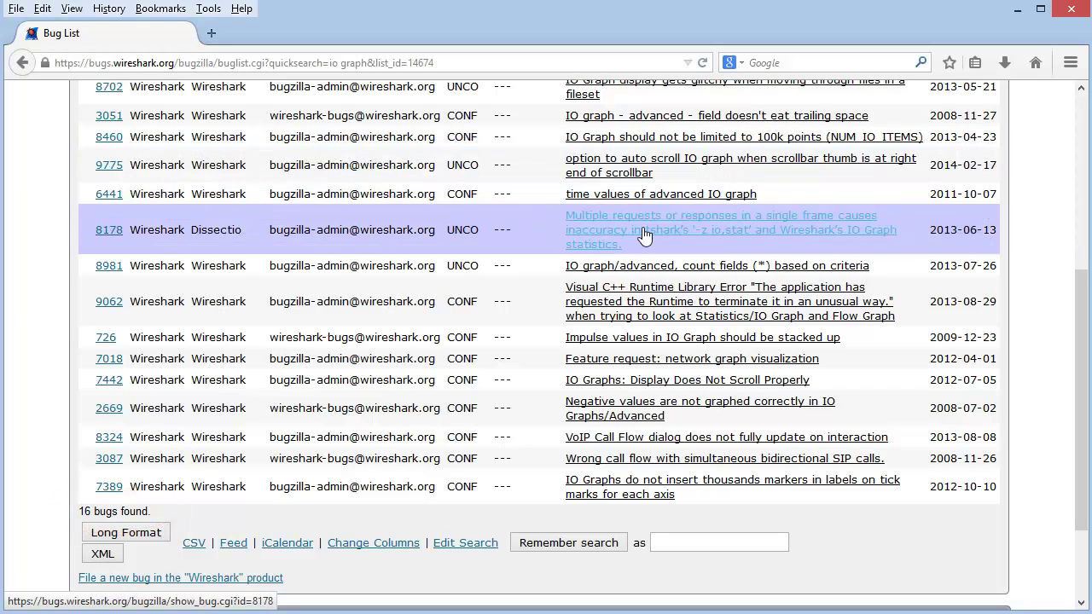
scroll(640, 231, up, 5)
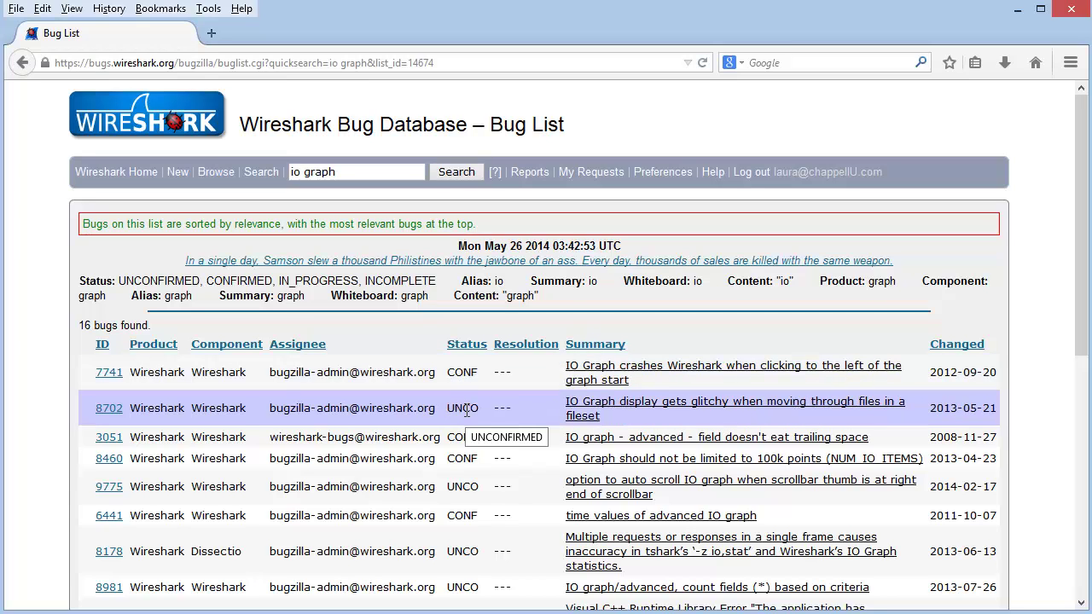
click(386, 173)
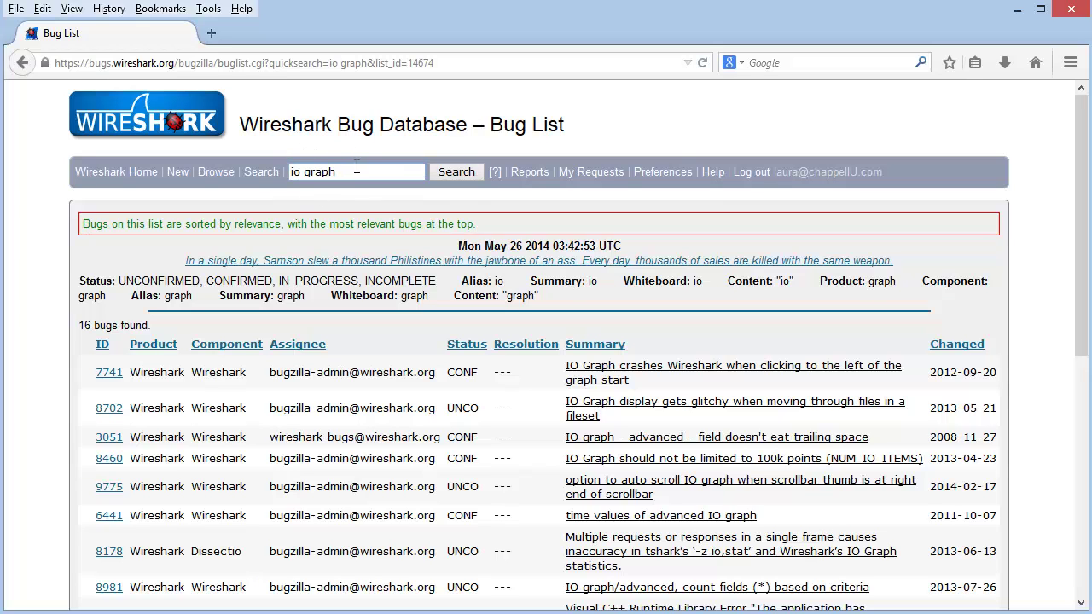
click(326, 260)
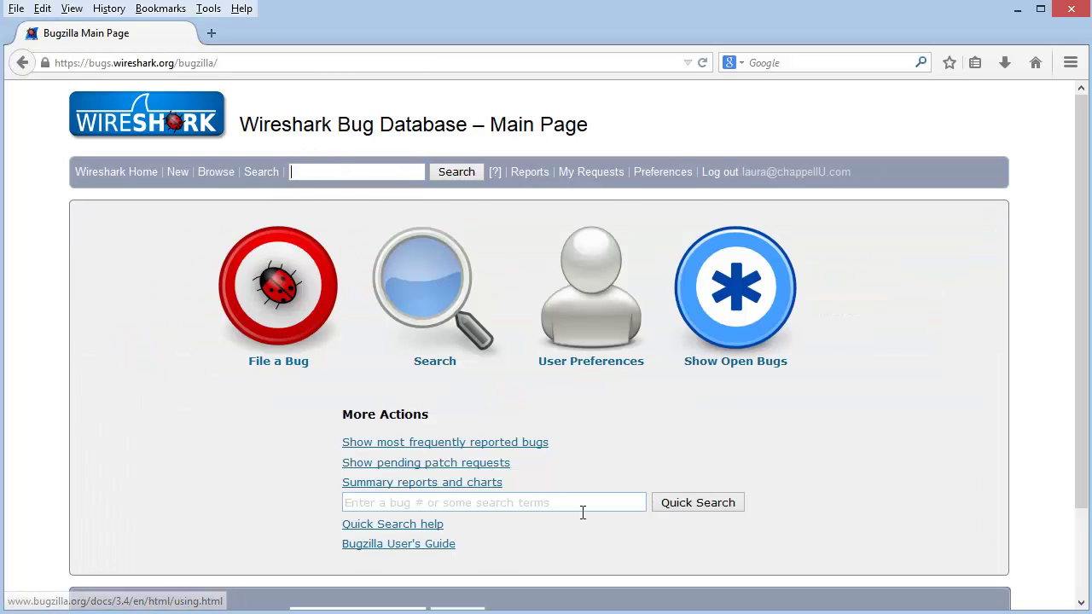
click(583, 509)
text(io grap)
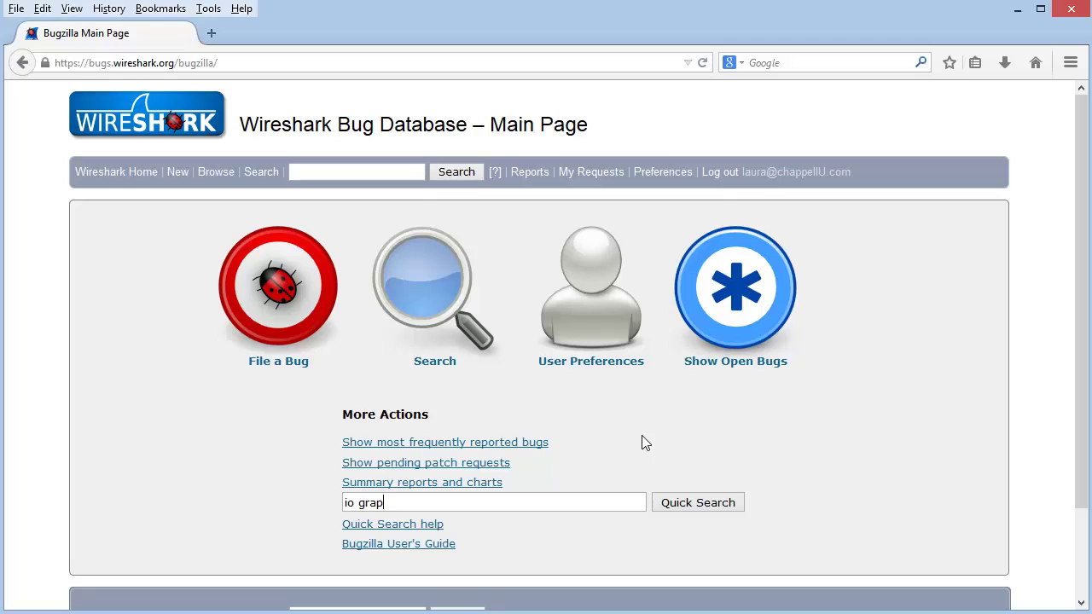
text(hs)
click(682, 507)
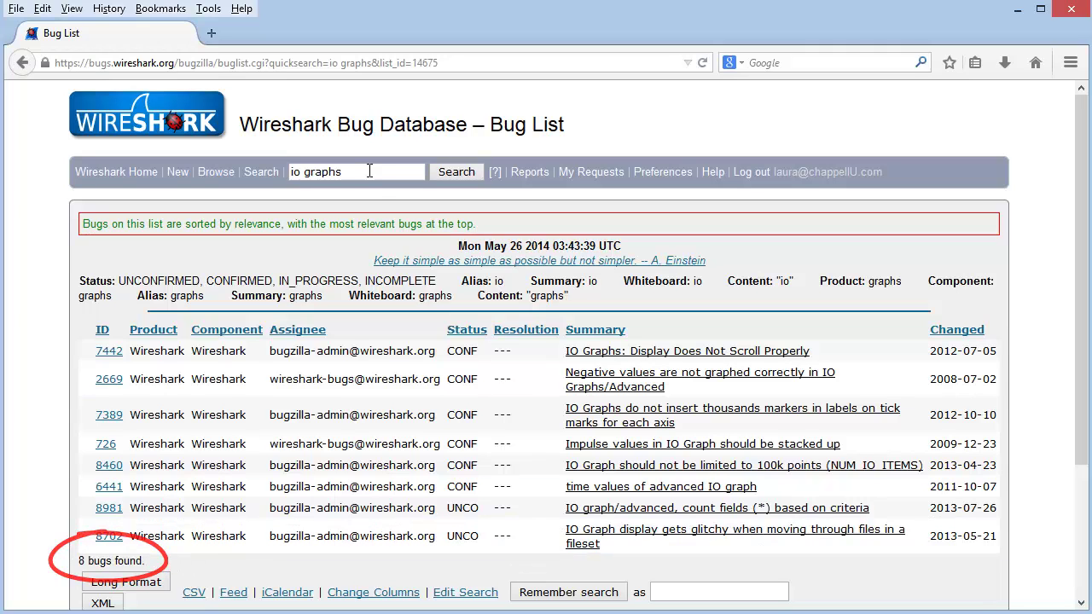
click(357, 172)
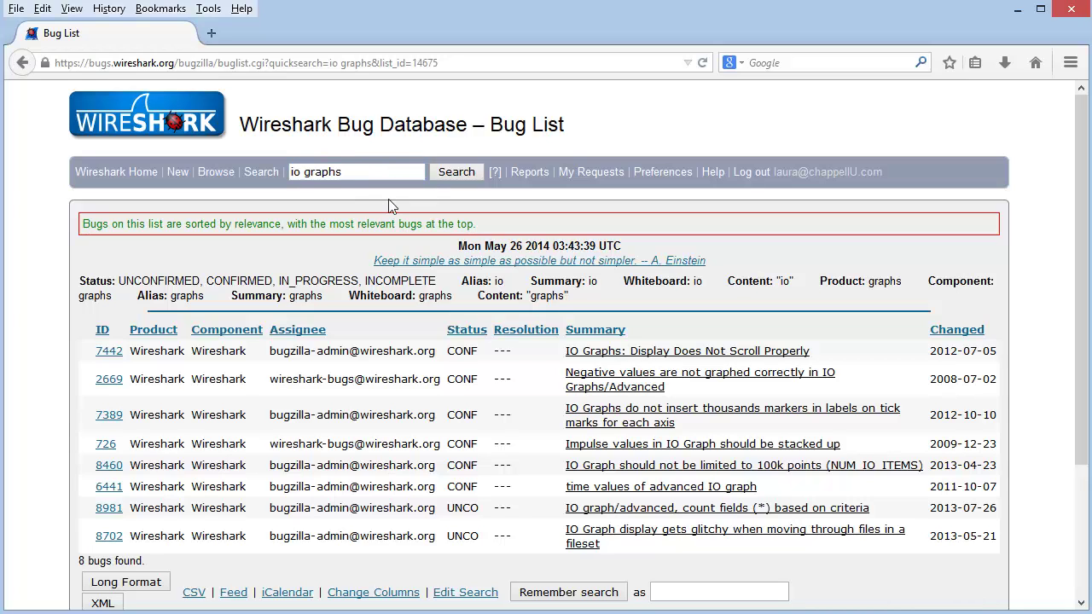
click(177, 137)
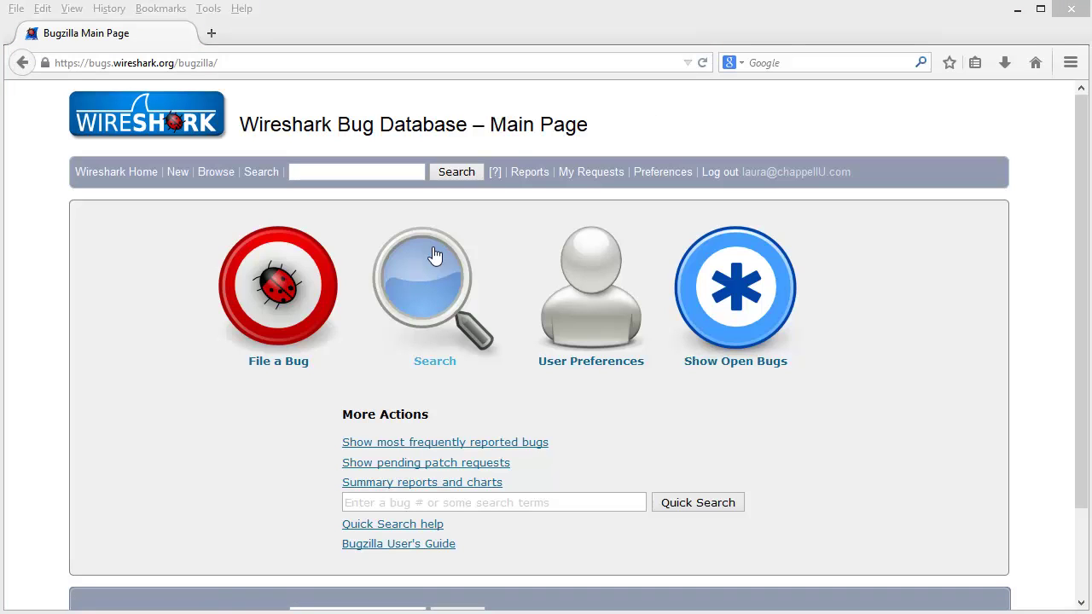
Run a simple search for 'io graph' with Status set to All and Product set to Wireshark.
click(421, 279)
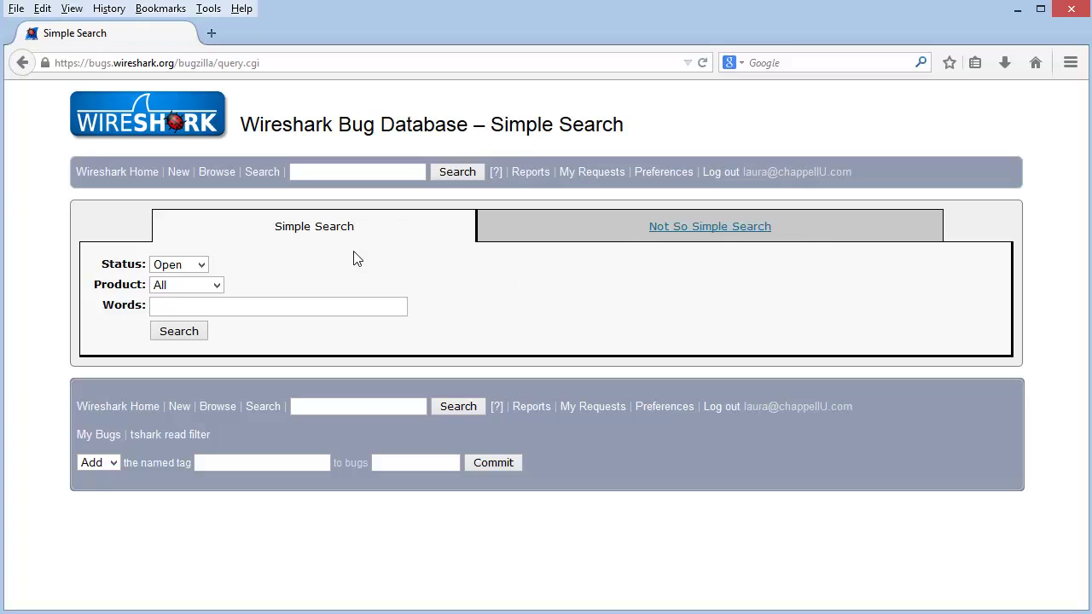
click(199, 266)
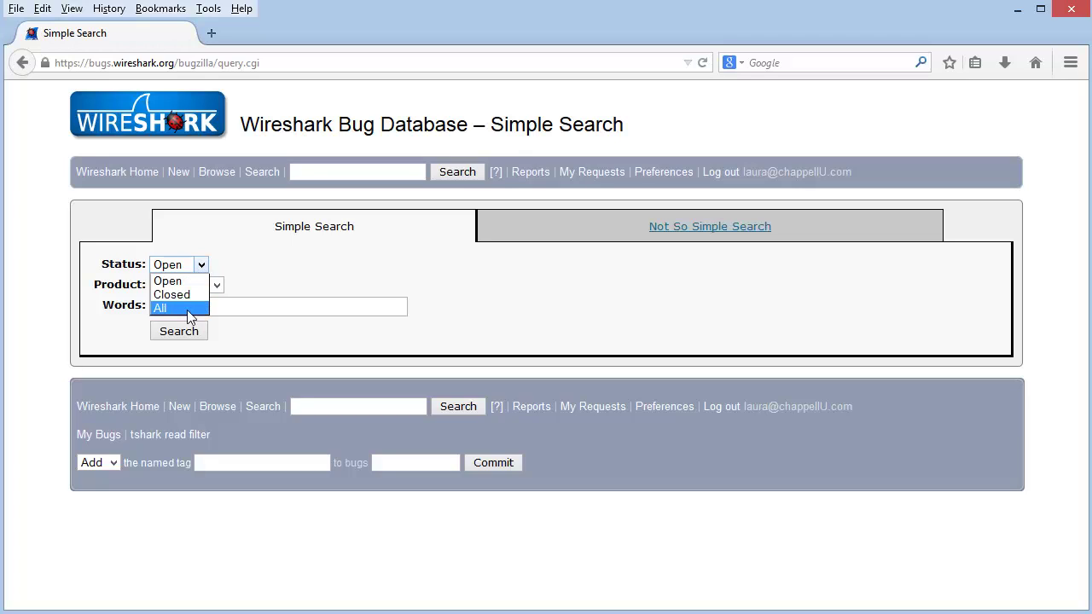
click(186, 309)
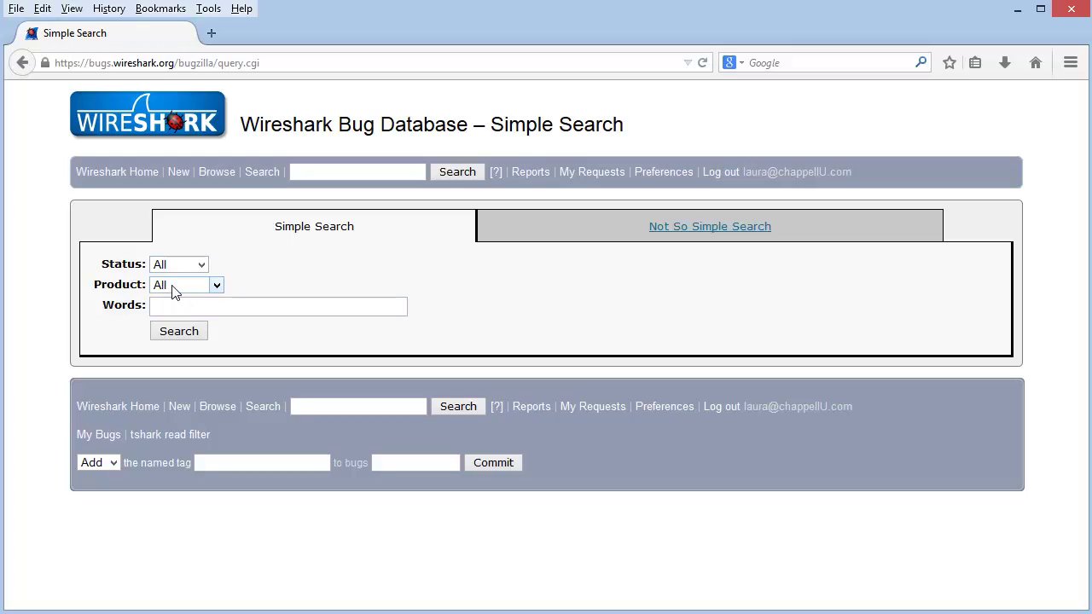
click(218, 290)
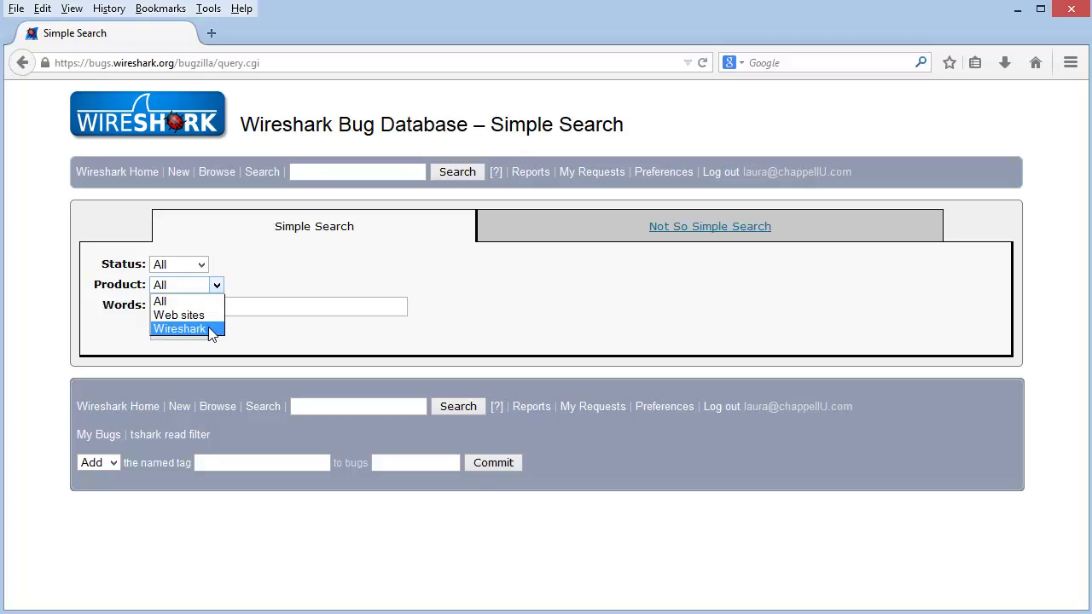
click(208, 330)
click(213, 309)
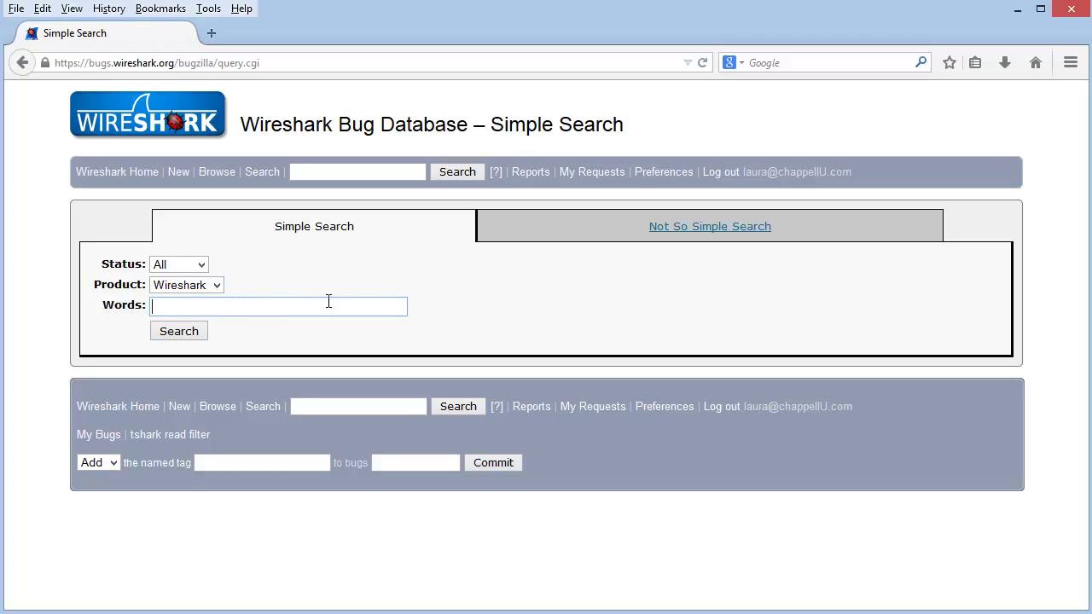
text(io graph)
click(196, 337)
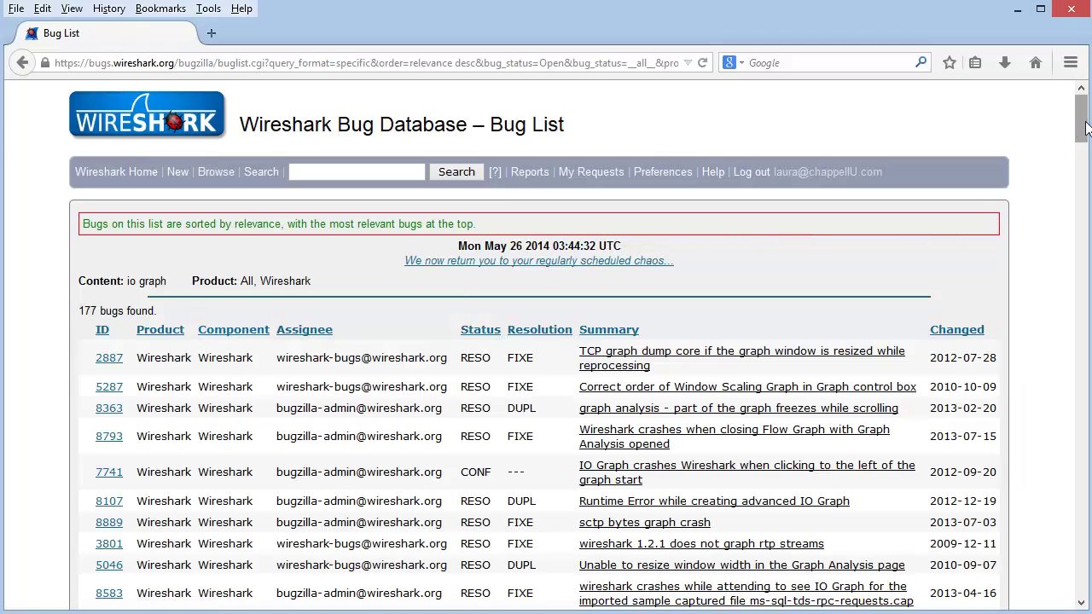
Scroll through the 177 'io graph' results, then return to the Bug Database main page.
drag(1087, 128, 1087, 137)
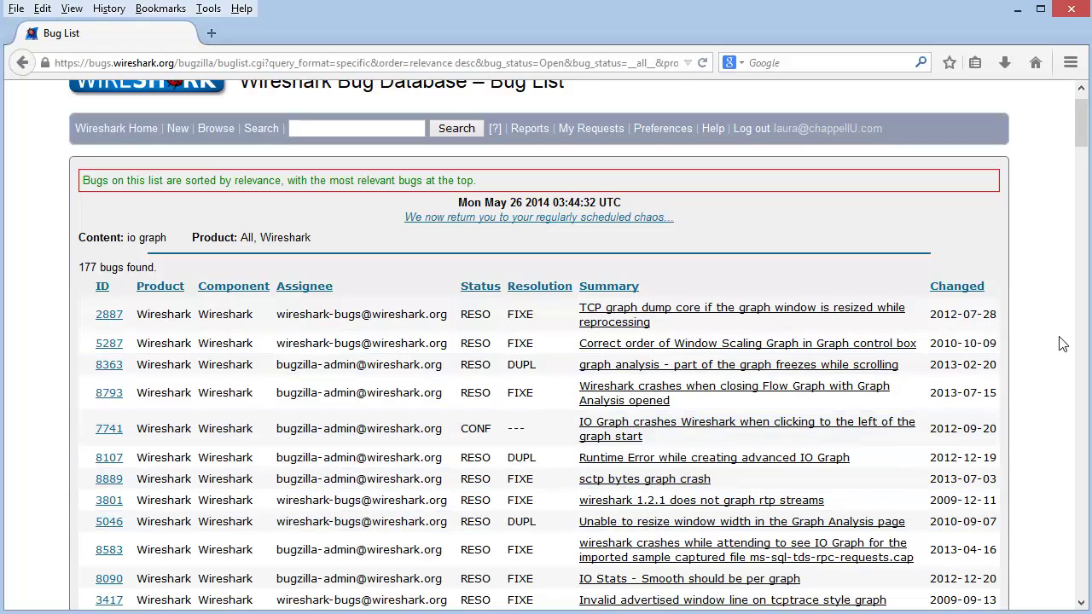
drag(1083, 135, 1085, 585)
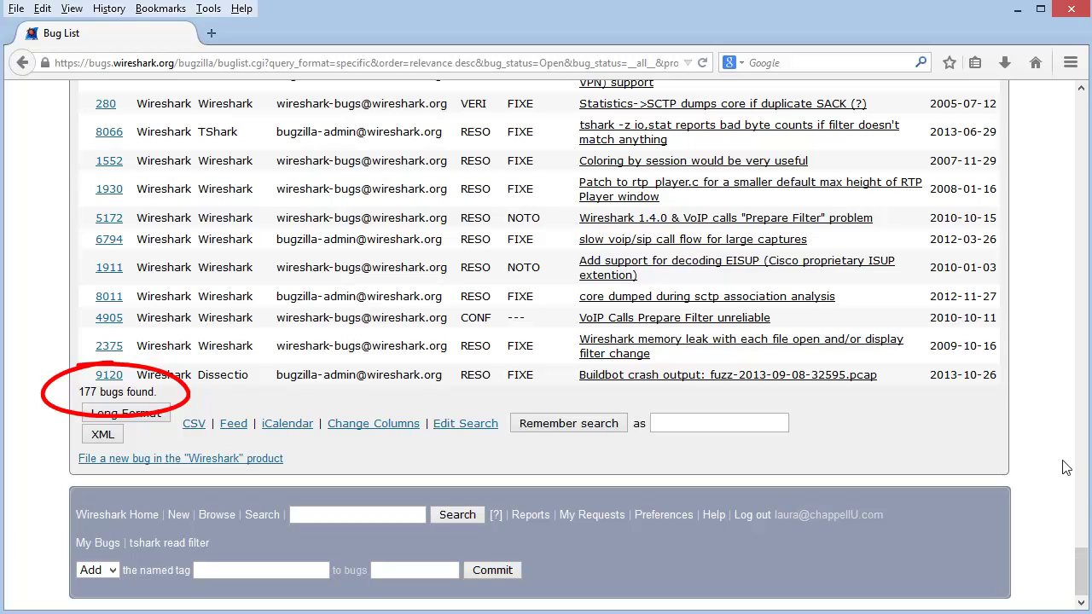
click(1083, 567)
drag(1084, 567, 1084, 107)
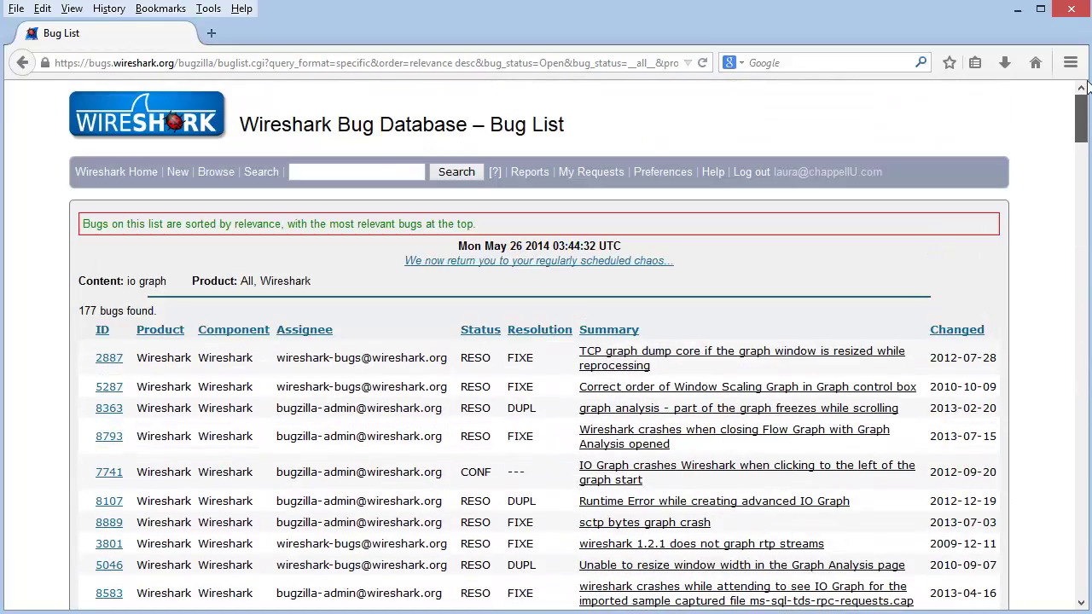
click(170, 100)
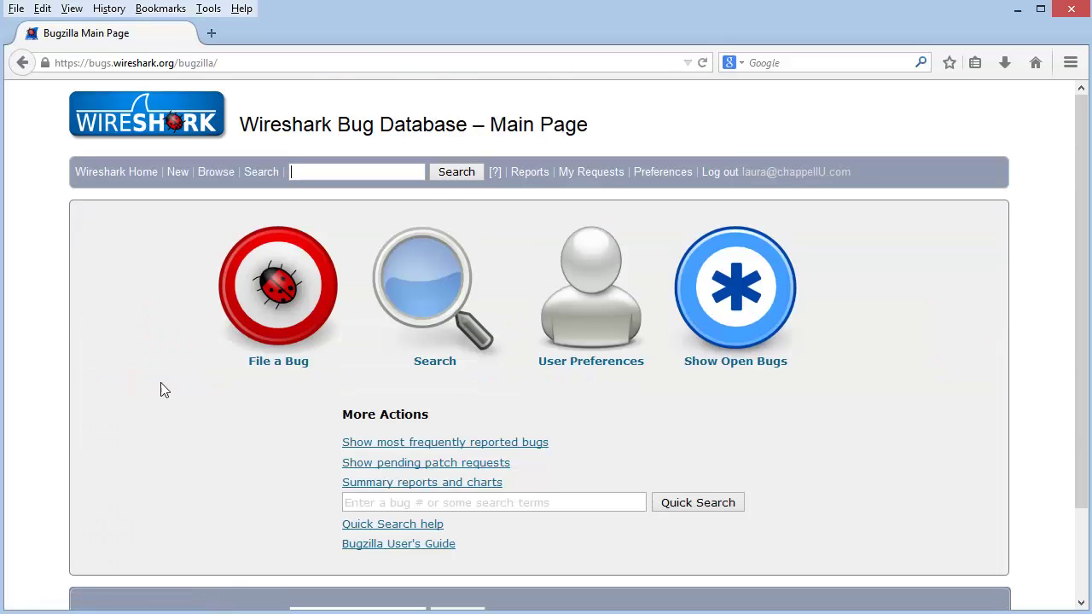
Fill in Not So Simple Search: summary 'io graph', Wireshark product and component, IN_PROGRESS status.
click(427, 290)
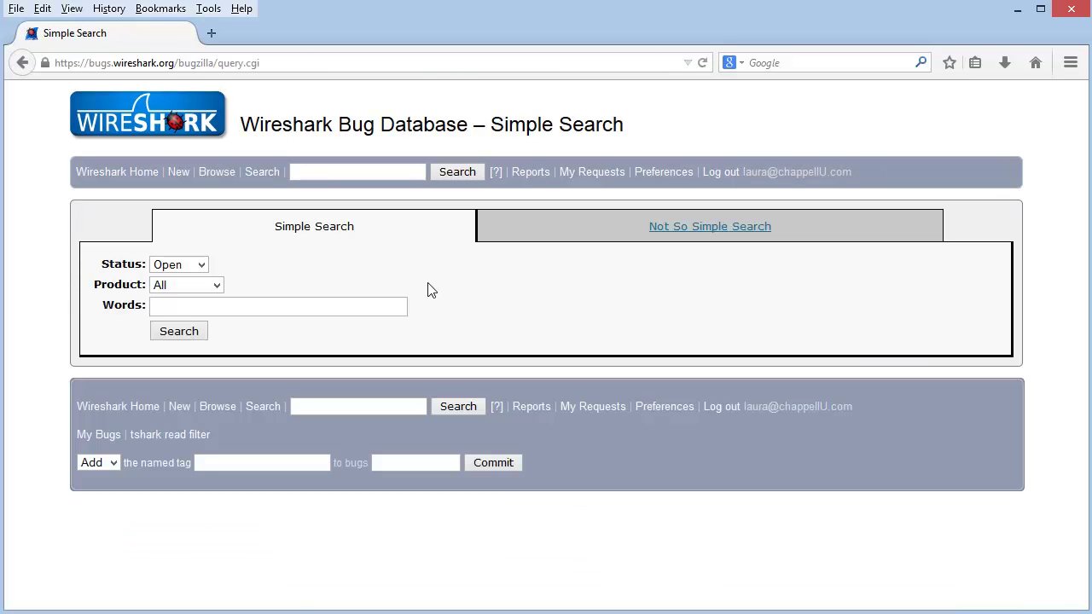
click(748, 227)
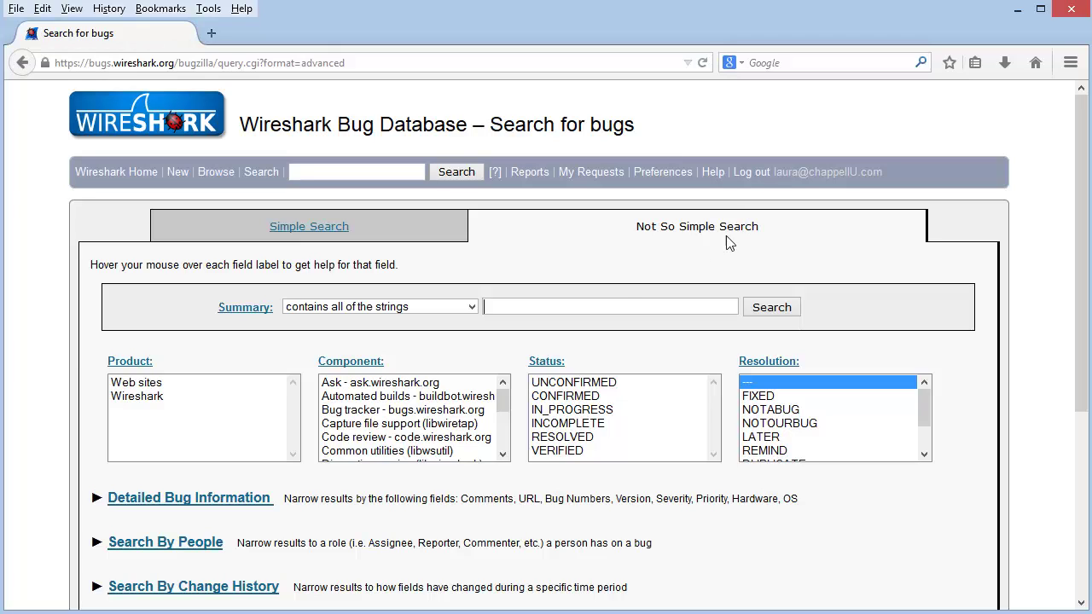
text(io graph)
click(143, 397)
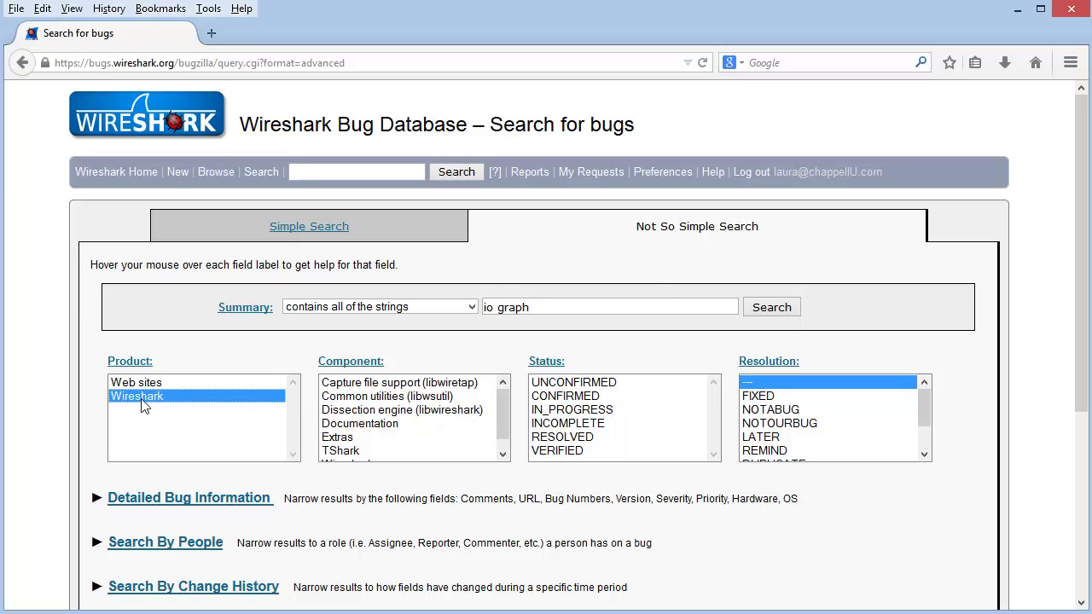
scroll(495, 427, down, 1)
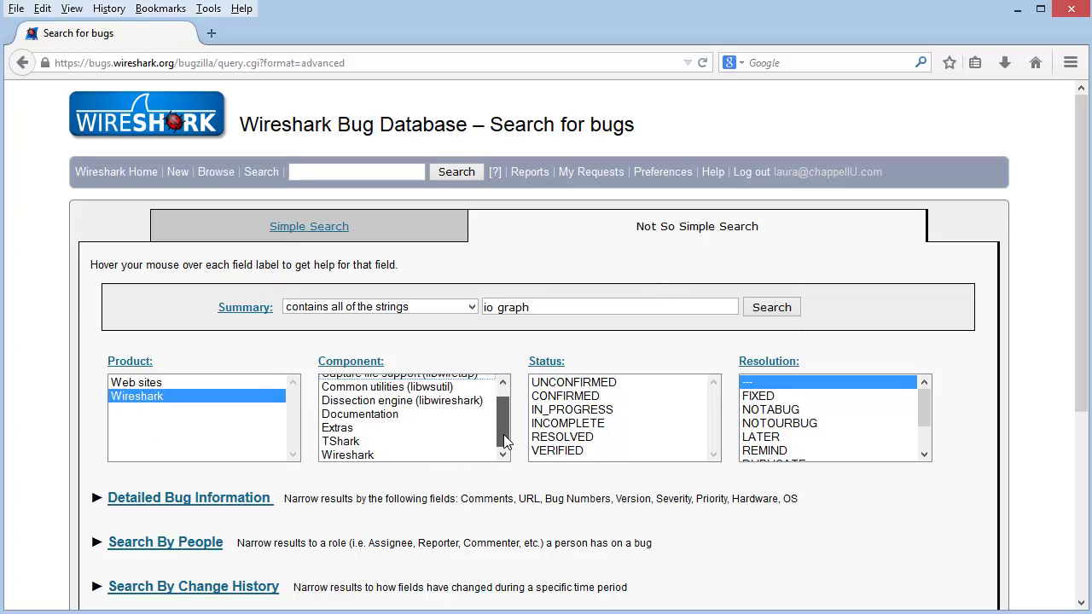
click(378, 456)
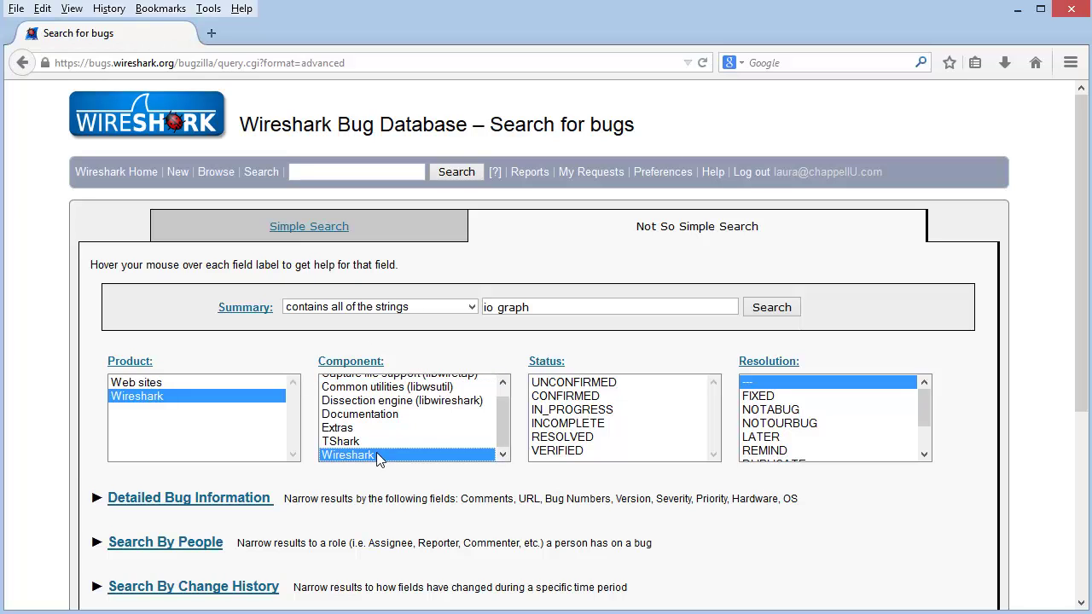
click(596, 411)
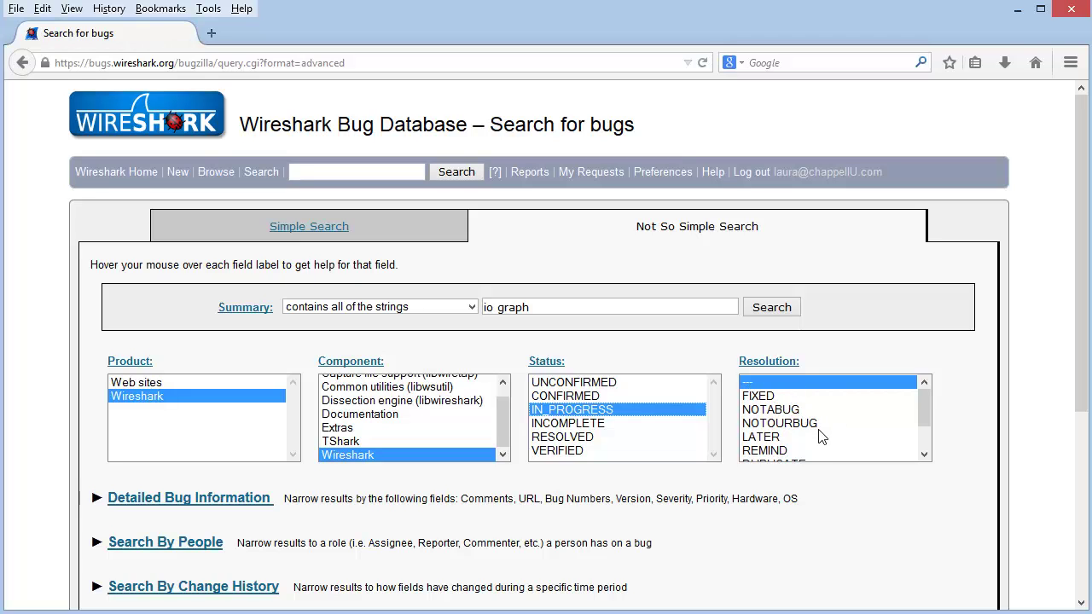
drag(924, 417, 930, 442)
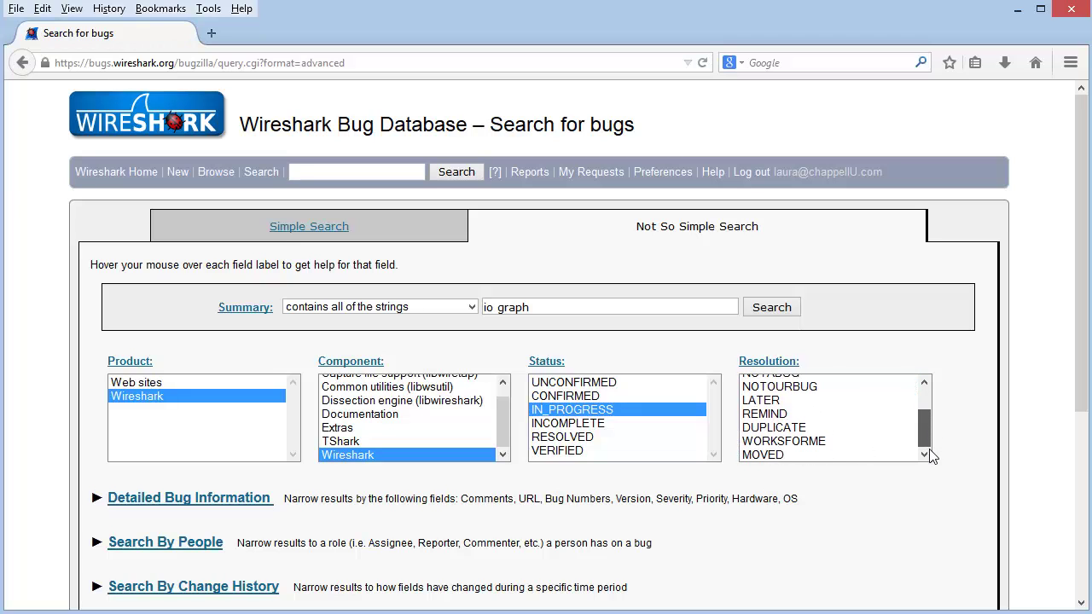
drag(929, 440, 928, 407)
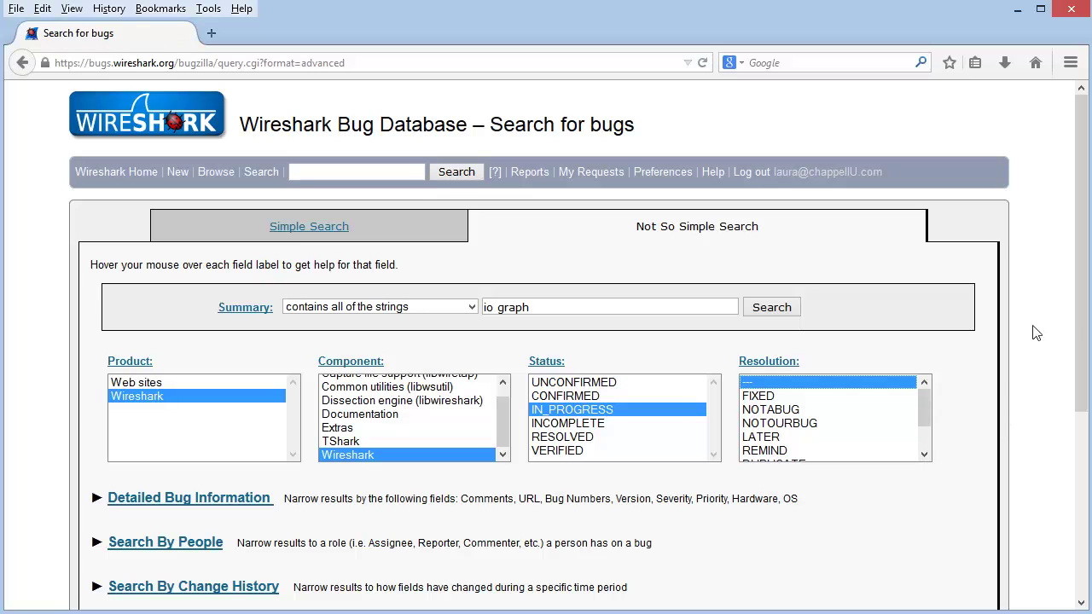
drag(1081, 333, 1066, 486)
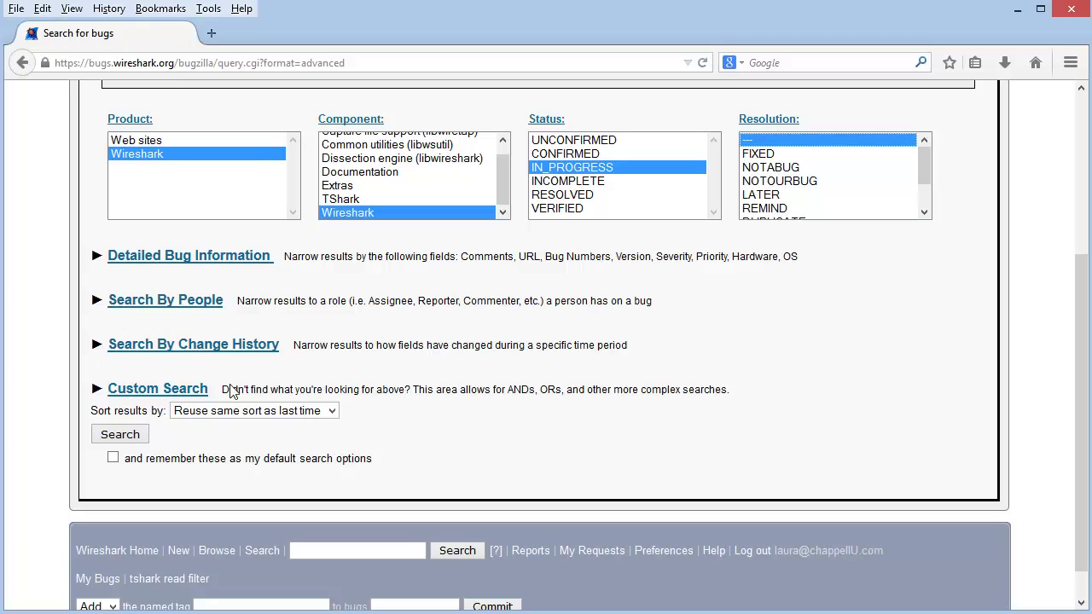
Run the IN_PROGRESS 'io graph' search, which finds zero bugs, then return to the main page.
click(120, 437)
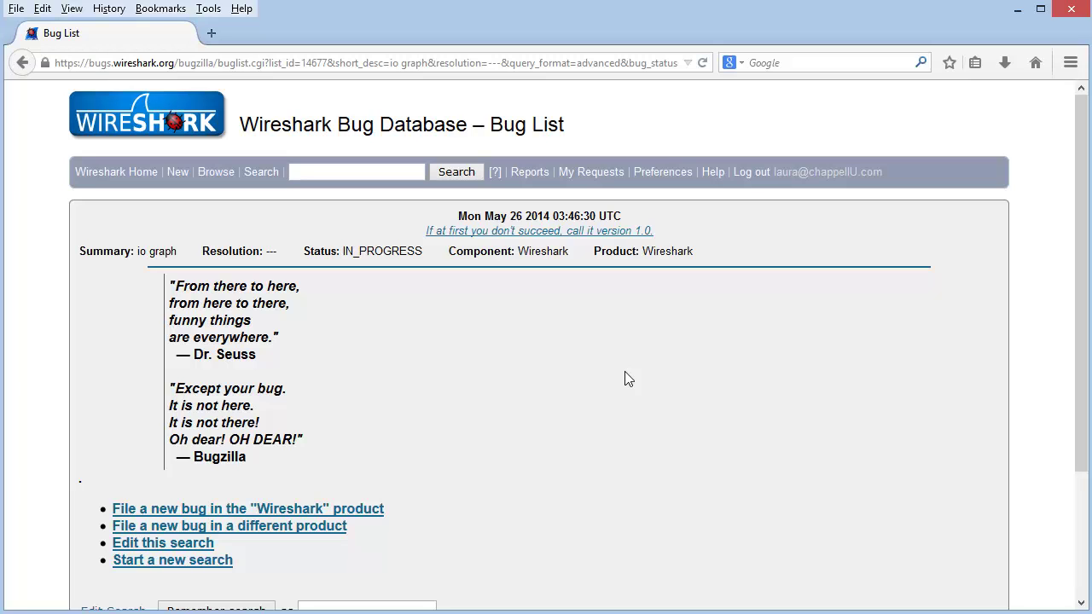
click(209, 170)
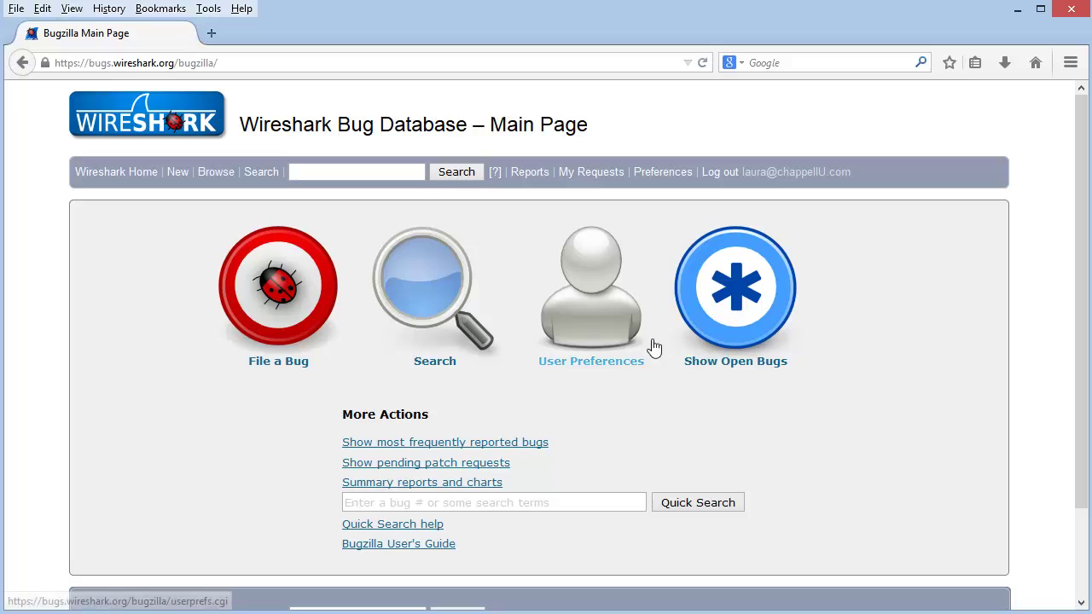